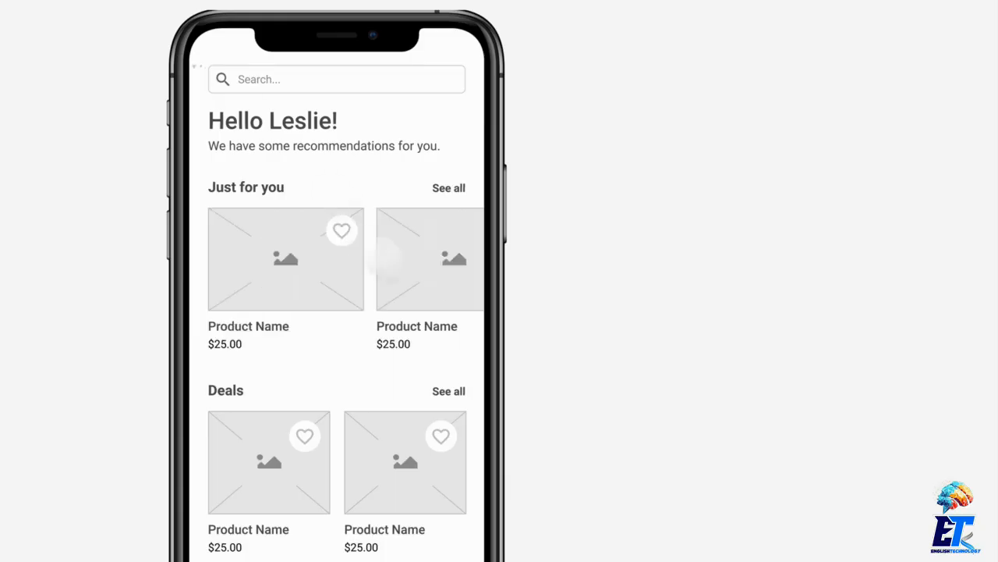
# Remove the connection from the first Just for you product card on Home to the Wishlist frame.
pyautogui.click(330, 327)
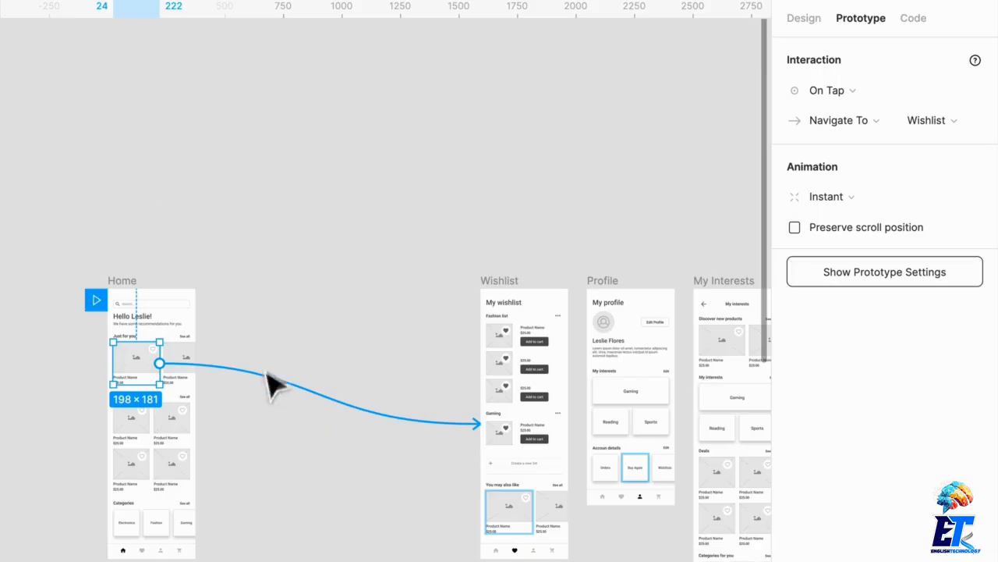
pyautogui.scroll(-10, 304, 312)
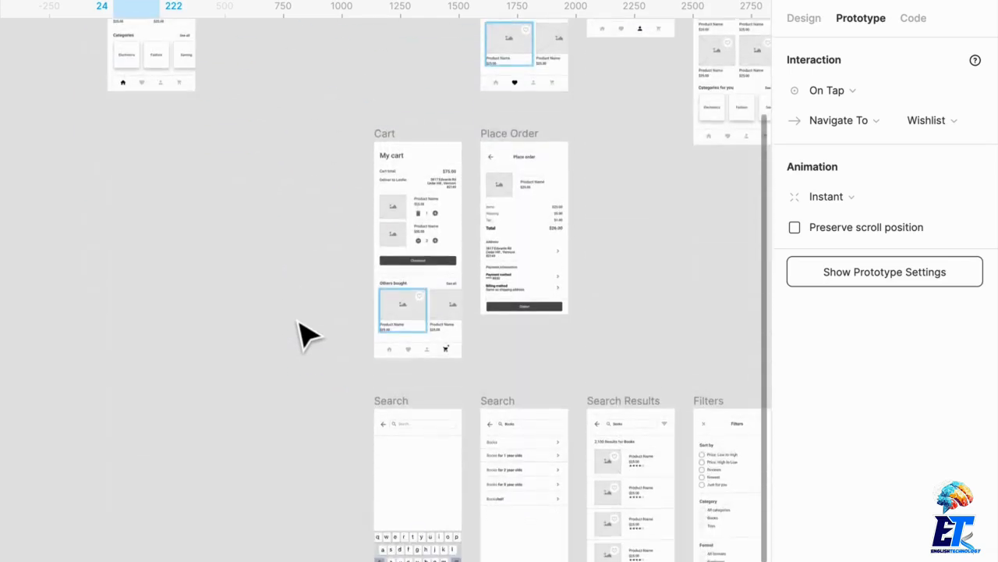
pyautogui.scroll(4, 305, 336)
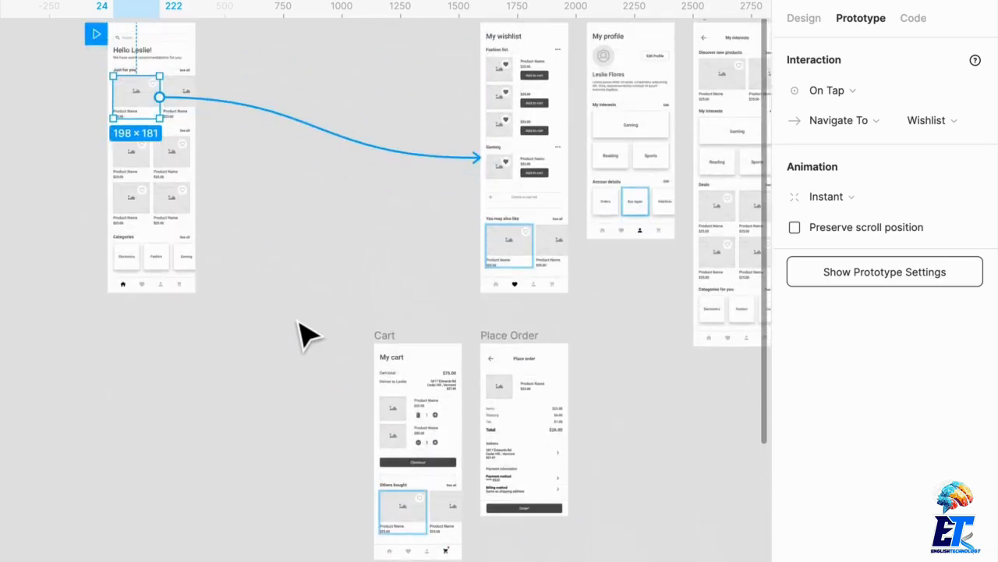
pyautogui.click(414, 159)
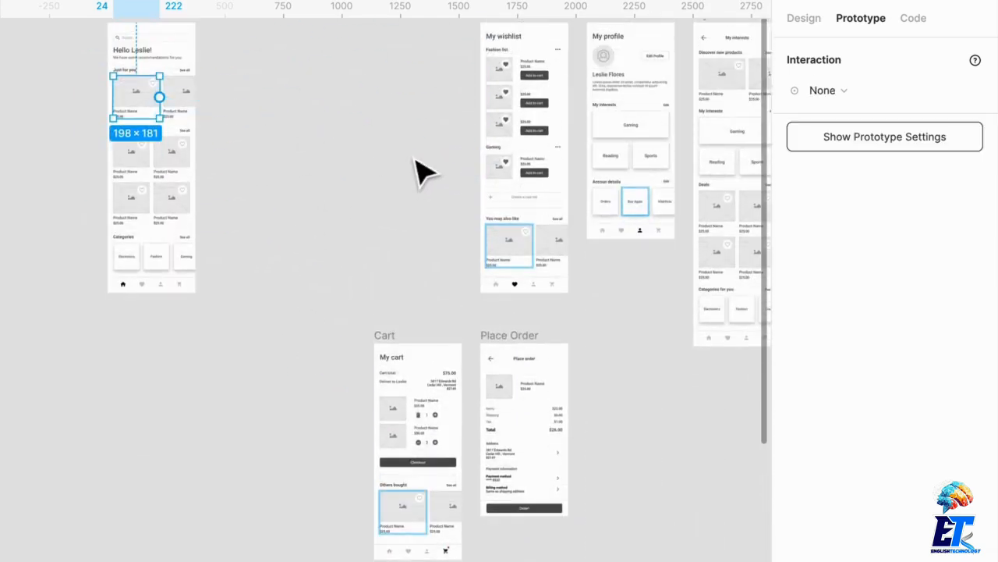
# Move the Home frame down into the search row, beside the empty Search frame with the keyboard.
pyautogui.hscroll(1, 390, 144)
pyautogui.scroll(2, 111, 53)
pyautogui.moveTo(108, 121); pyautogui.dragTo(170, 561)
pyautogui.scroll(-8, 312, 499)
pyautogui.scroll(1, 387, 427)
pyautogui.scroll(2, 394, 437)
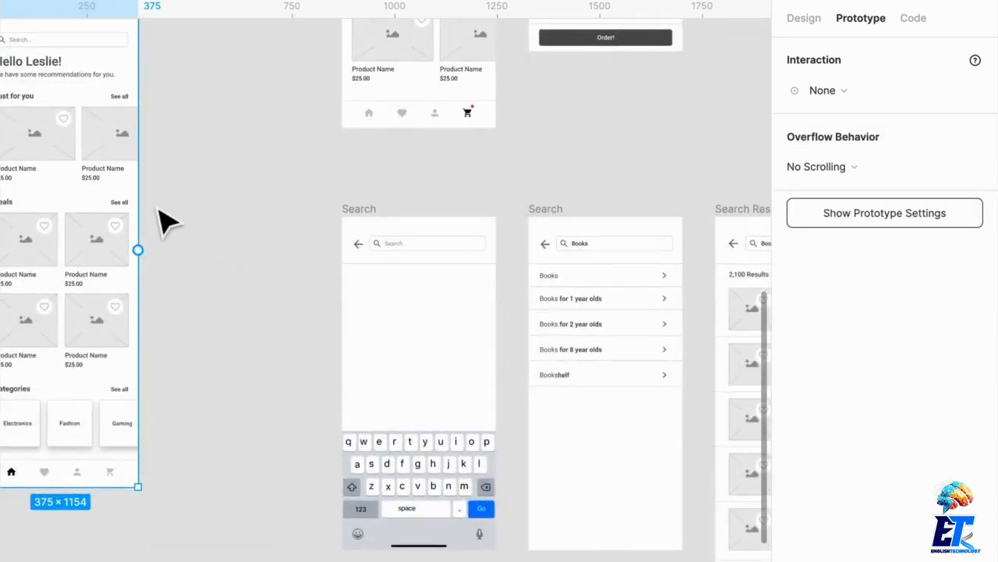
pyautogui.scroll(3, 49, 201)
pyautogui.hscroll(-1, 49, 201)
pyautogui.moveTo(43, 145); pyautogui.dragTo(211, 357)
pyautogui.click(269, 287)
pyautogui.scroll(-2, 269, 288)
pyautogui.hscroll(1, 269, 288)
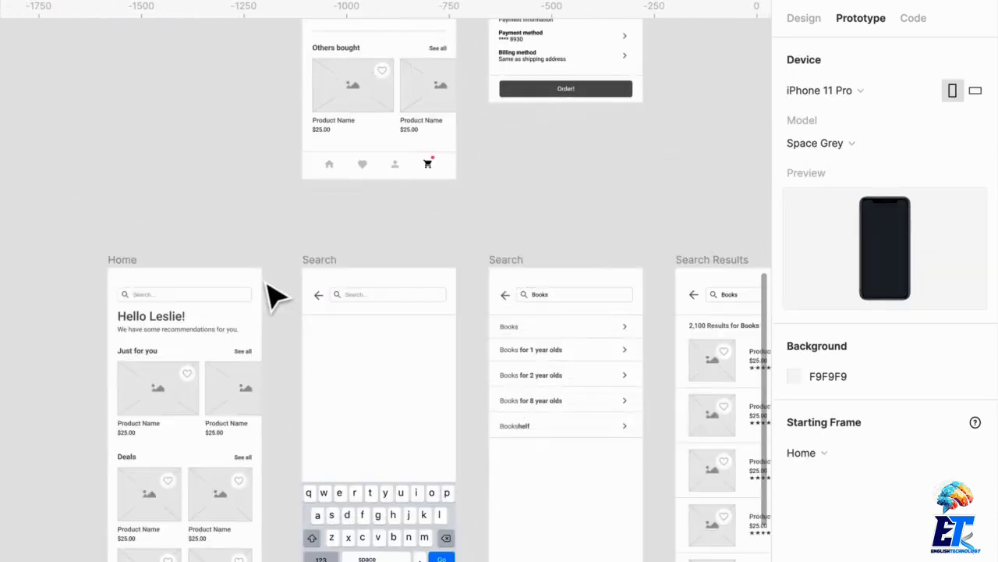
# Duplicate the Search frame that contains the keyboard, placing the copy beside the Filters frame.
pyautogui.scroll(3, 269, 290)
pyautogui.scroll(-5, 269, 294)
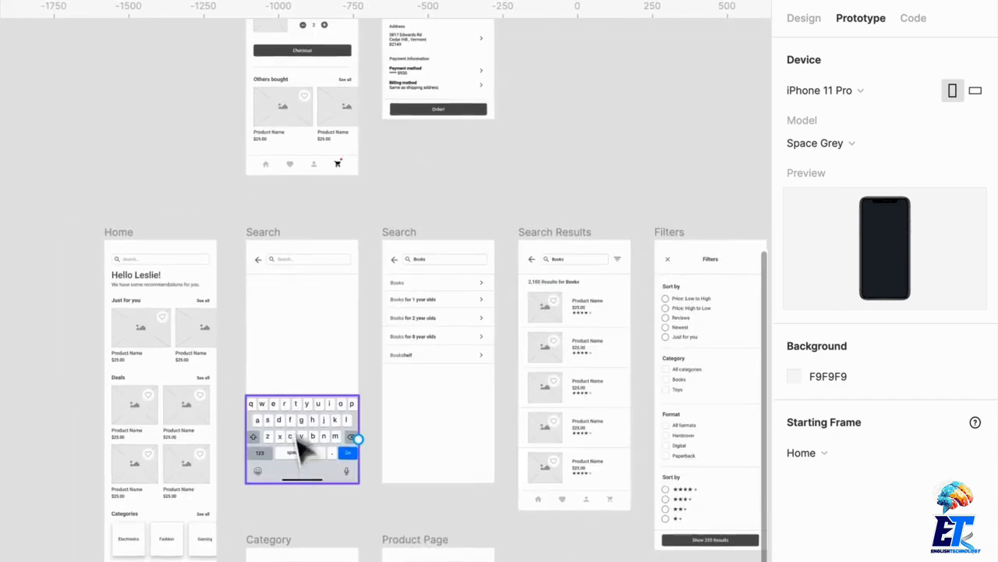
pyautogui.hscroll(2, 304, 351)
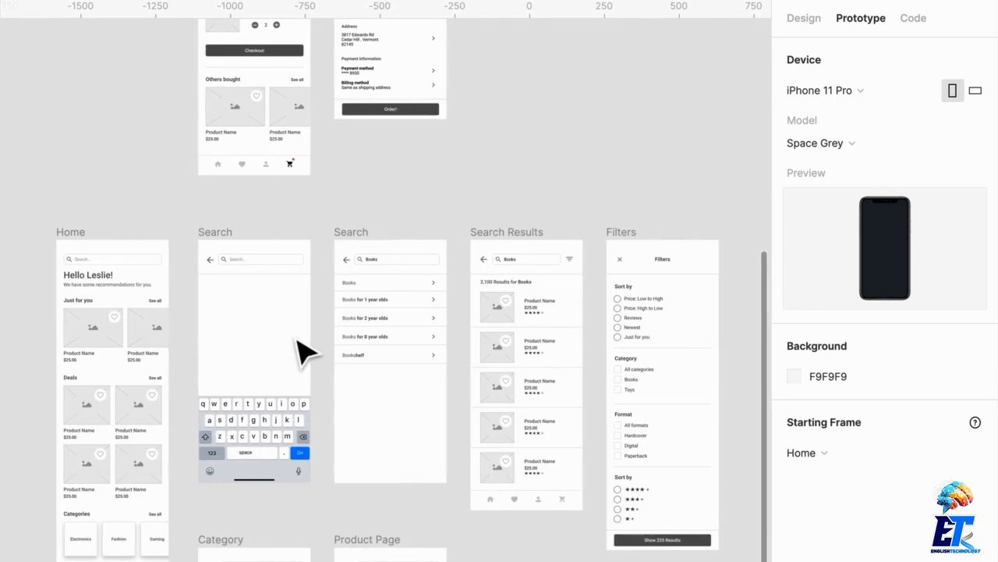
pyautogui.scroll(-3, 301, 346)
pyautogui.click(262, 468)
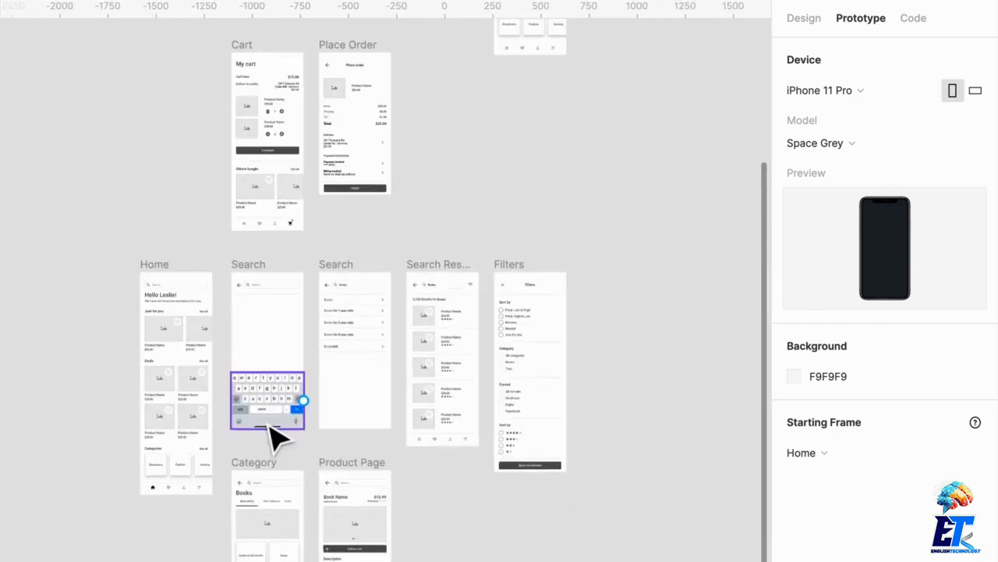
pyautogui.click(804, 17)
pyautogui.click(256, 274)
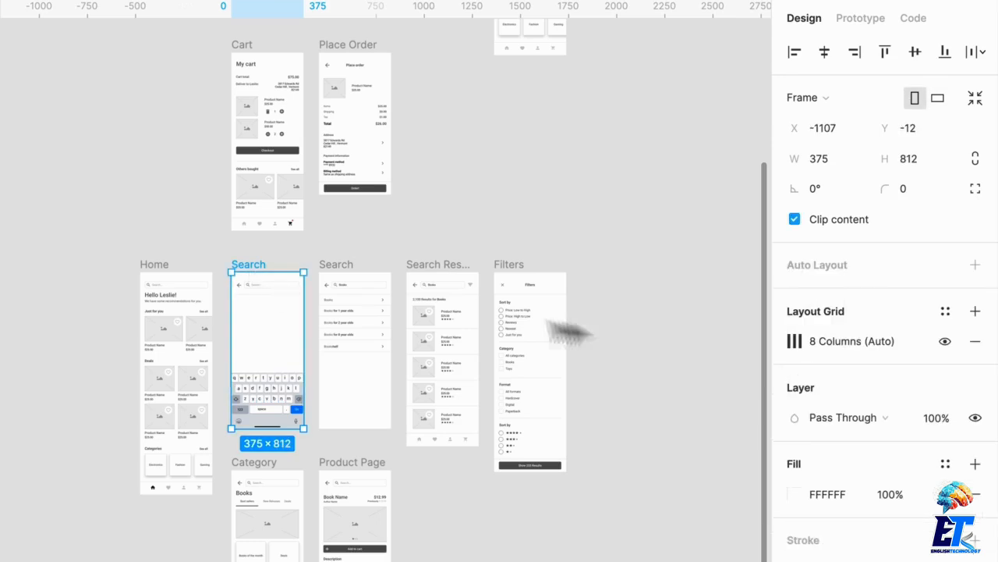
pyautogui.hotkey('ctrl', 'd')
pyautogui.click(635, 338)
# Delete the search header elements from the duplicated frame and remove its white fill, keeping only the keyboard.
pyautogui.moveTo(639, 320); pyautogui.dragTo(518, 285)
pyautogui.press('Delete')
pyautogui.click(515, 293)
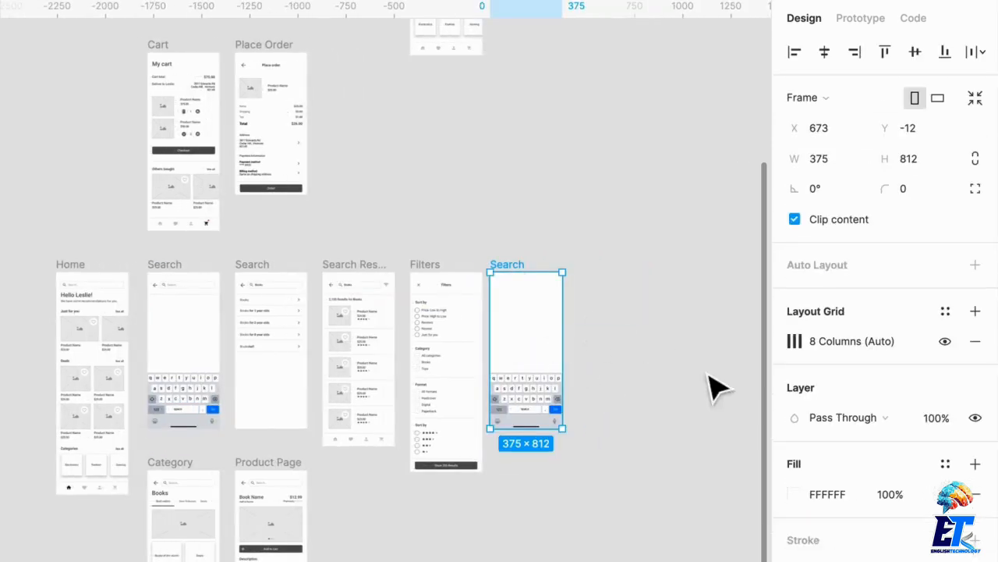
pyautogui.click(975, 492)
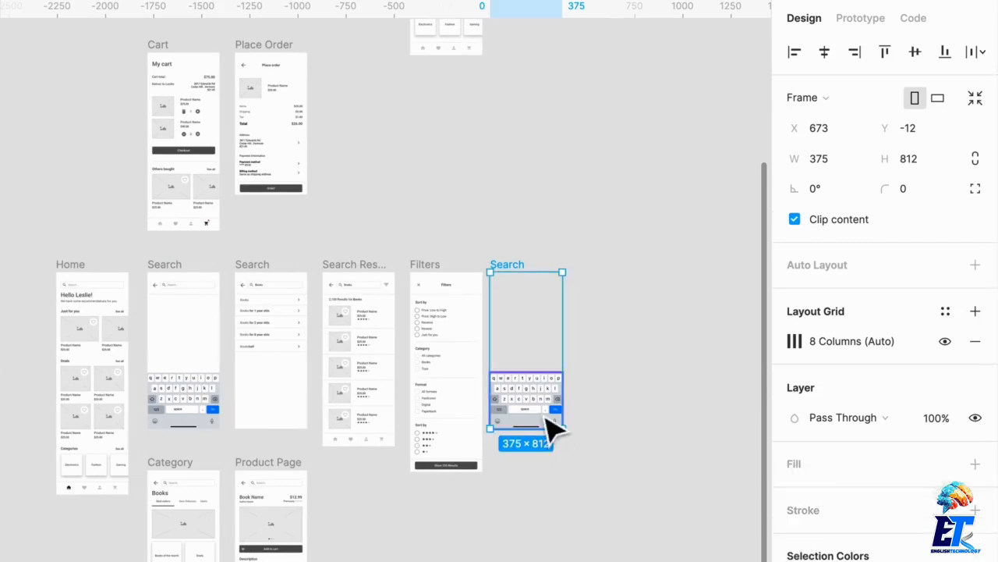
# Rename the duplicated Search frame as "Keyboard overlay".
pyautogui.hotkey('ctrl', 'r')
pyautogui.write('Ke')
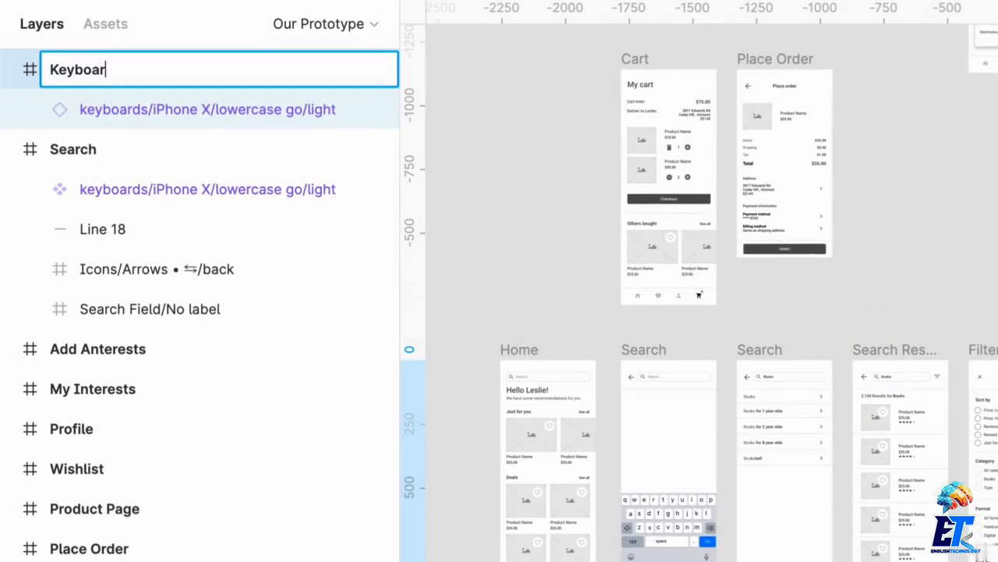
pyautogui.write('yboard overlay')
pyautogui.press('Return')
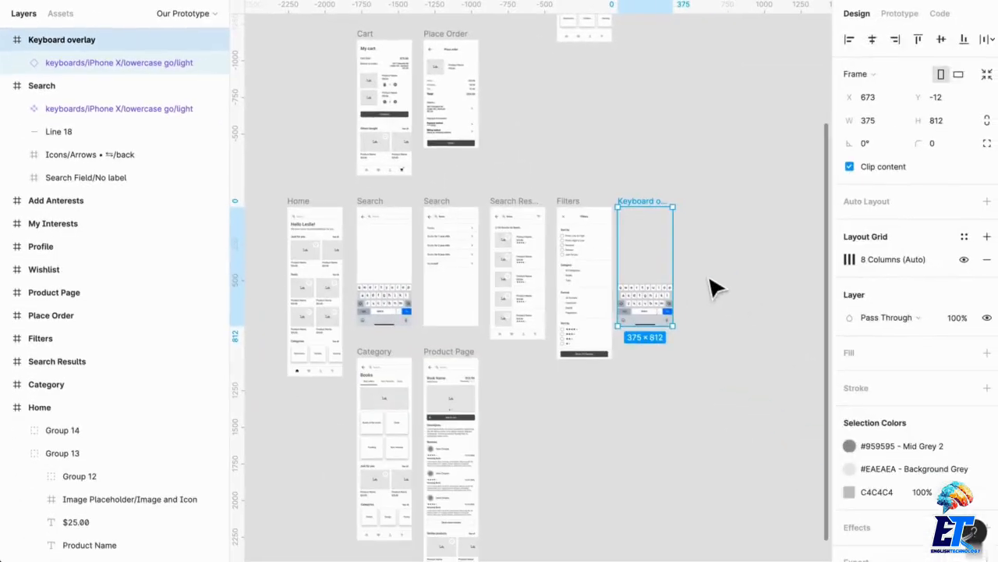
pyautogui.press('Escape')
# Delete the keyboard from the original Search frame beside Home.
pyautogui.scroll(5, 349, 224)
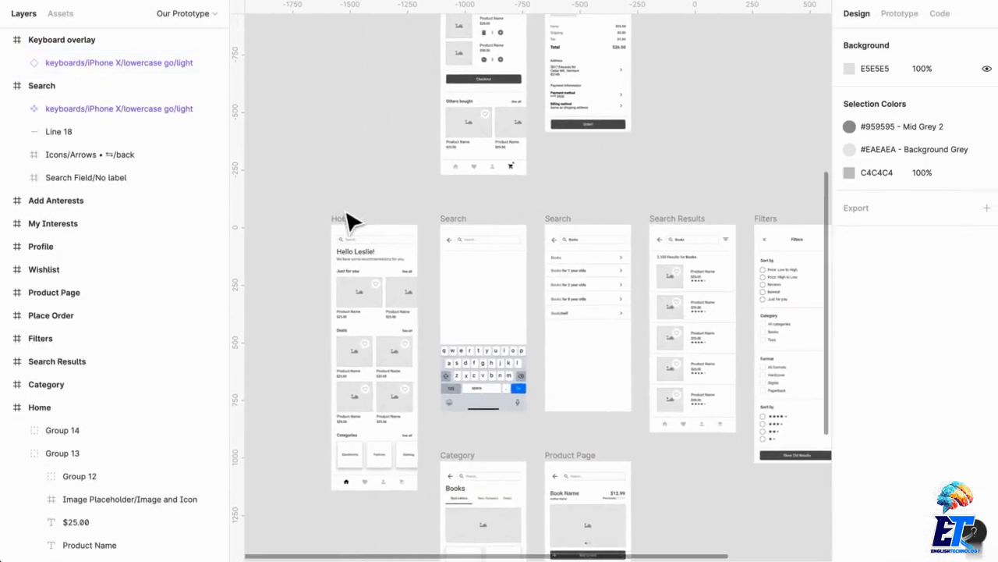
pyautogui.click(507, 416)
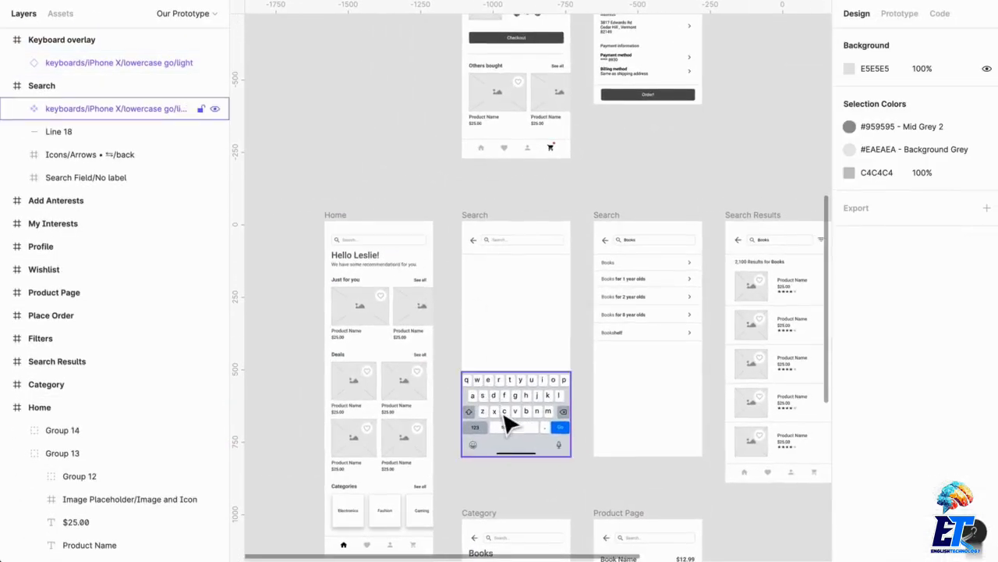
pyautogui.press('Delete')
# Connect the search field on the Home frame to the empty Search frame as a prototype interaction.
pyautogui.click(349, 219)
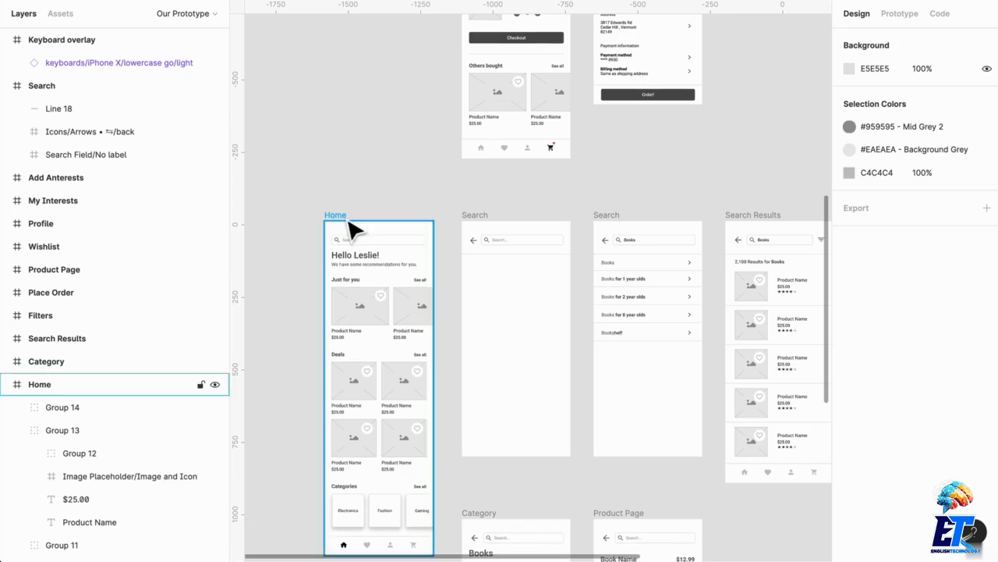
pyautogui.click(381, 242)
pyautogui.click(900, 14)
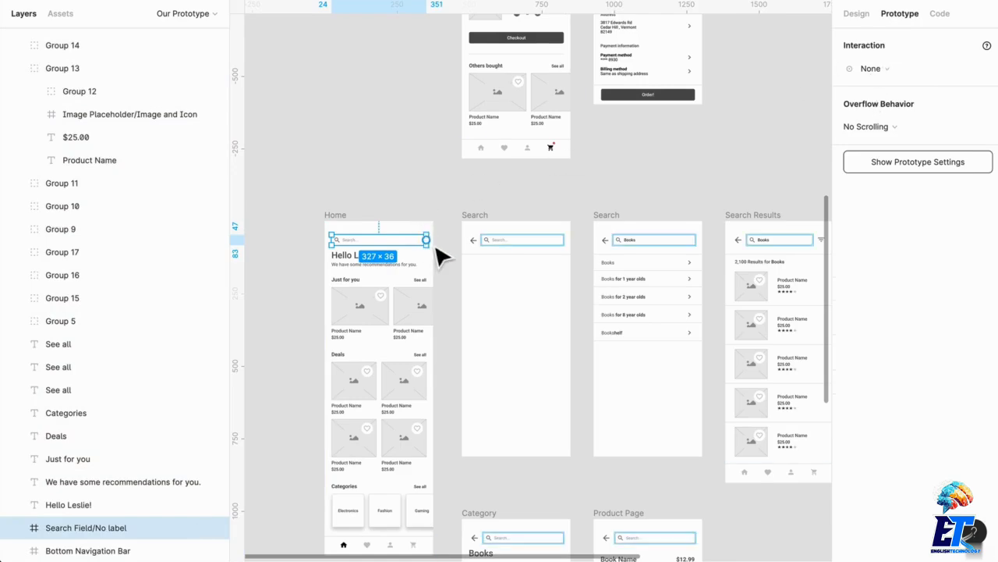
pyautogui.moveTo(425, 240); pyautogui.dragTo(520, 256)
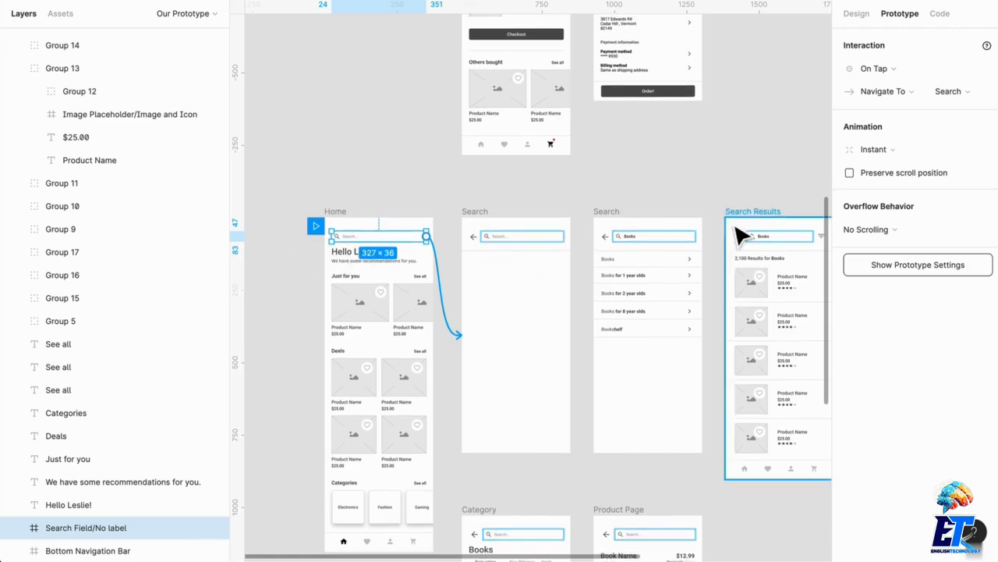
# Move the Home and empty Search frames away from the results frames to make room between them.
pyautogui.click(487, 227)
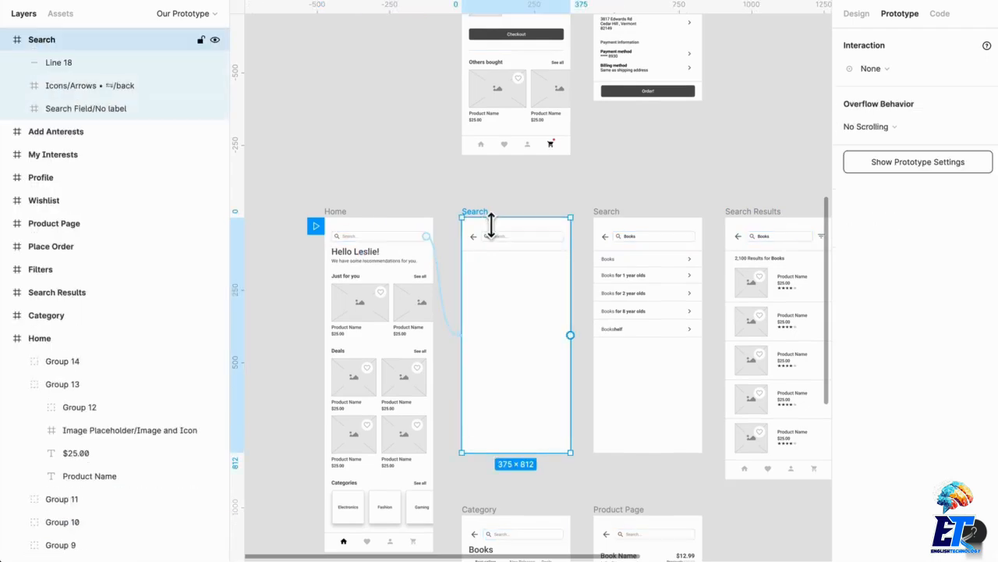
pyautogui.scroll(-5, 491, 226)
pyautogui.keyDown('shift'); pyautogui.click(386, 213); pyautogui.keyUp('shift')
pyautogui.moveTo(386, 213); pyautogui.dragTo(245, 216)
pyautogui.click(520, 194)
# Move the Keyboard overlay frame directly beside the empty Search frame.
pyautogui.hscroll(4, 519, 194)
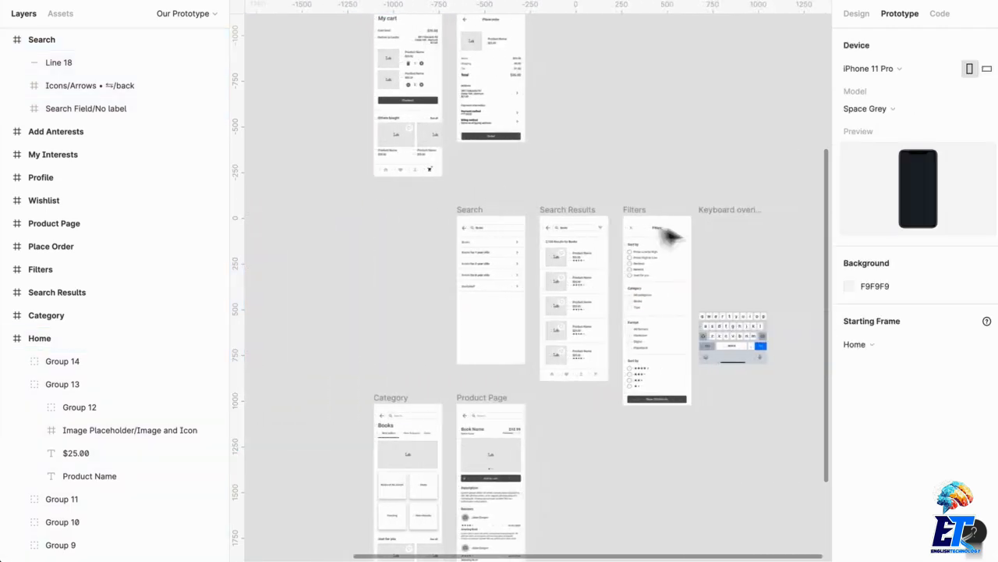
pyautogui.moveTo(717, 227); pyautogui.dragTo(390, 238)
pyautogui.scroll(6, 390, 239)
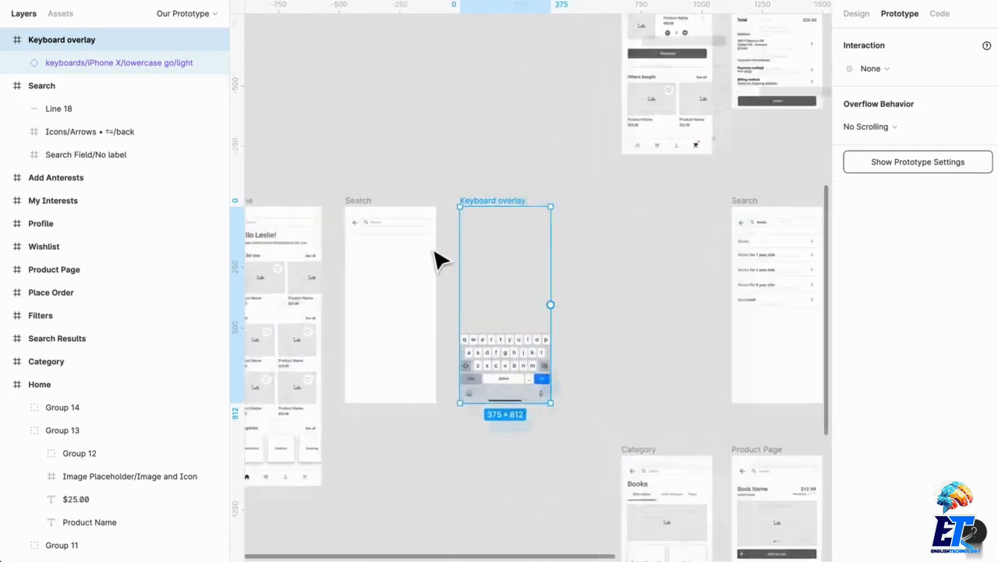
pyautogui.hscroll(-5, 437, 261)
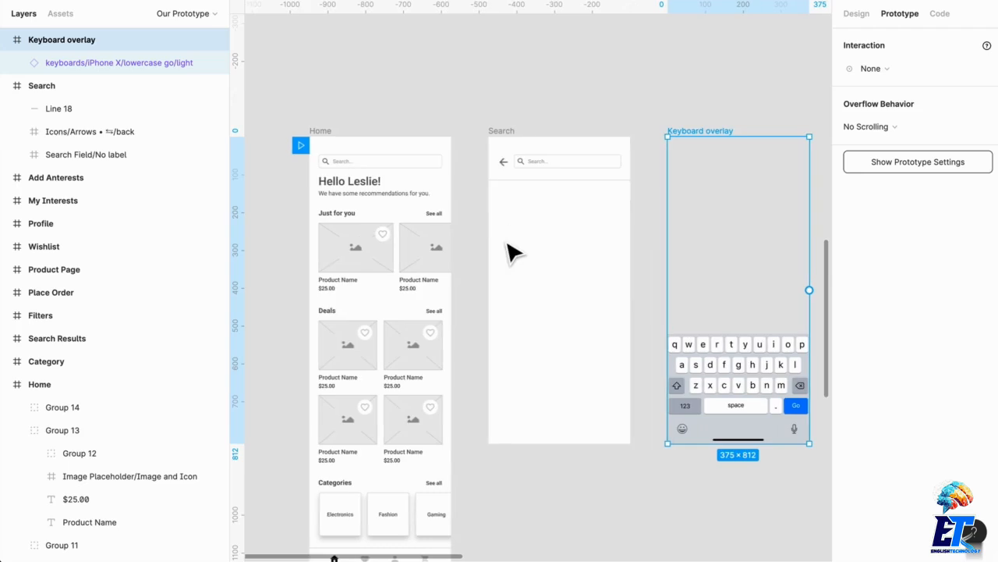
# Set the interaction trigger of the empty Search frame to After Delay.
pyautogui.click(468, 140)
pyautogui.moveTo(442, 161); pyautogui.dragTo(531, 151)
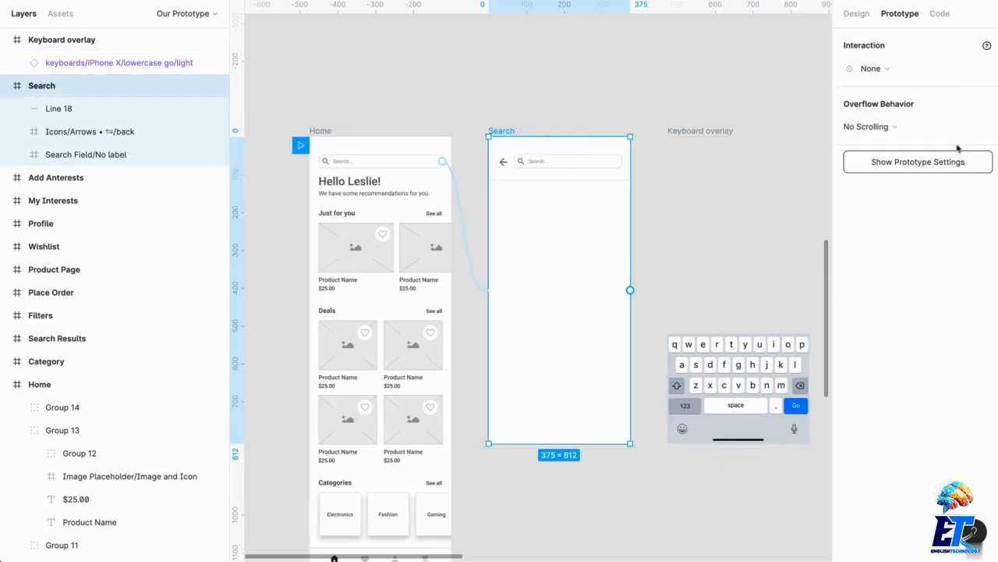
pyautogui.click(870, 69)
pyautogui.click(878, 271)
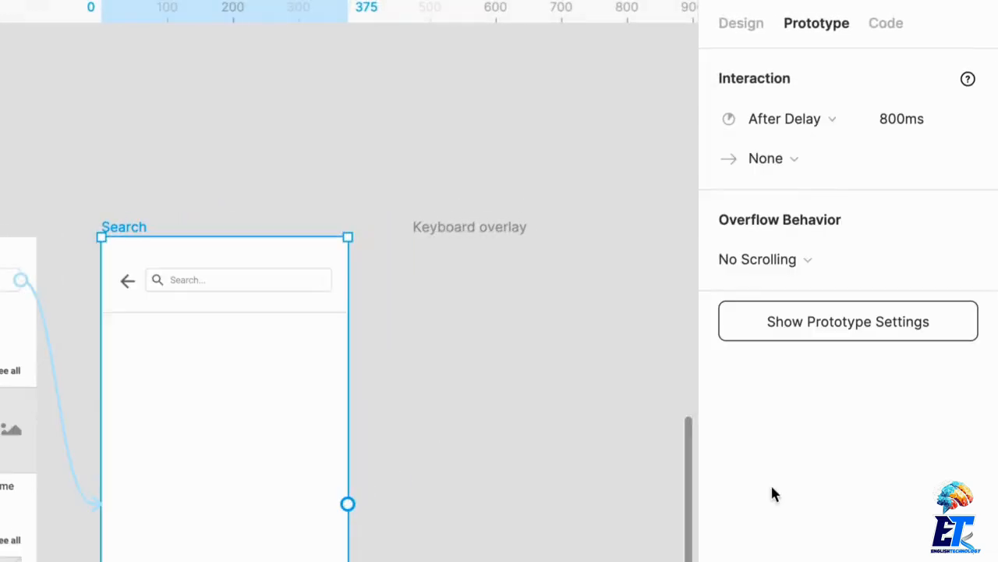
# Choose Open Overlay as the delayed action, and connect the Search frame to the Keyboard overlay frame.
pyautogui.click(794, 158)
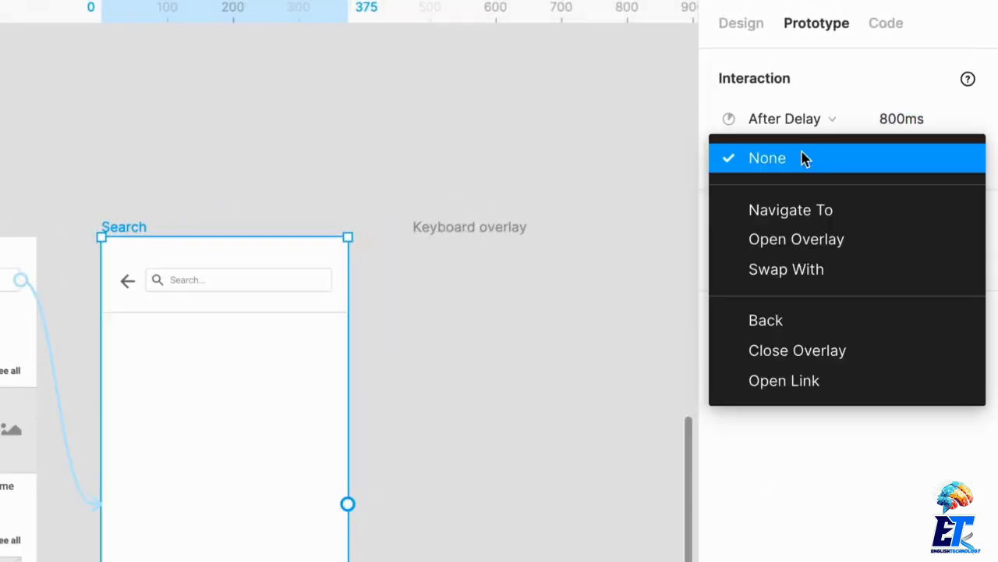
pyautogui.click(818, 241)
pyautogui.hscroll(3, 499, 367)
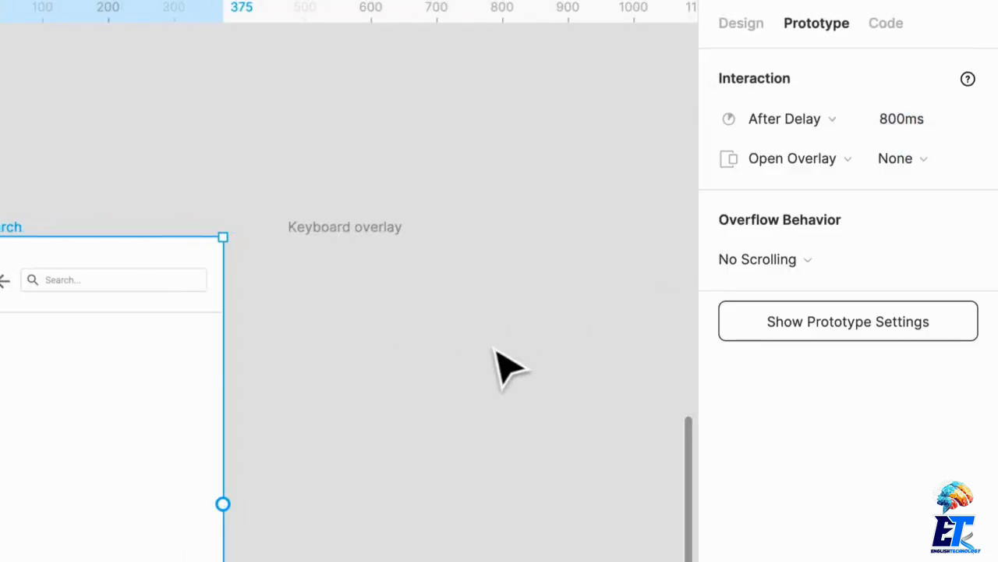
pyautogui.moveTo(226, 505); pyautogui.dragTo(379, 506)
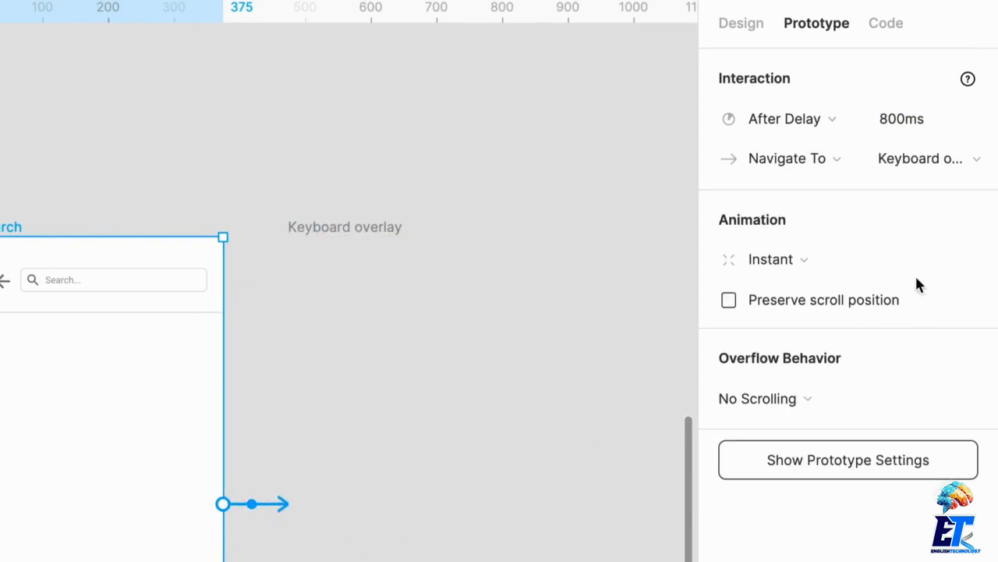
# Set the animation of the Search to Keyboard overlay connection to Move In, with the upward direction.
pyautogui.click(897, 260)
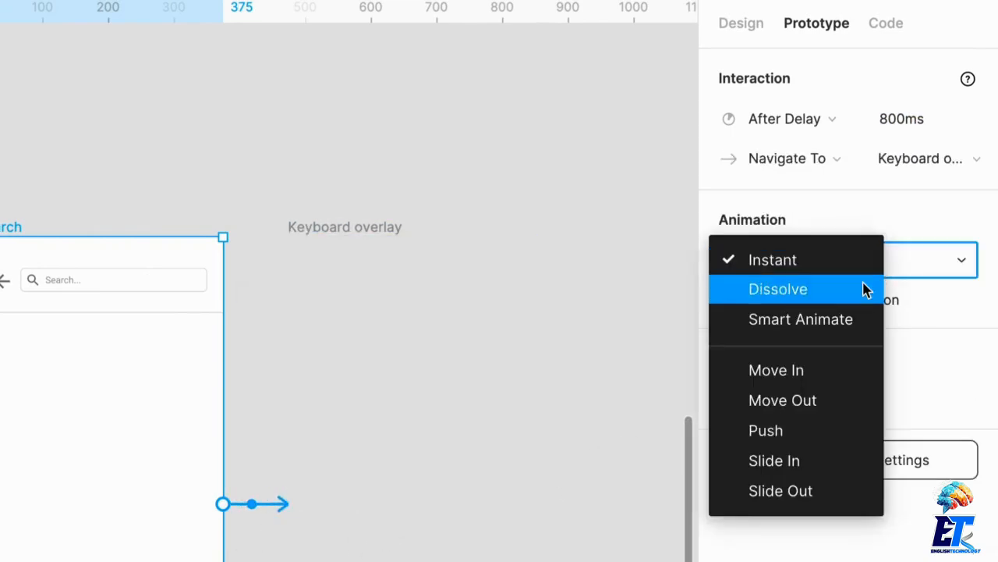
pyautogui.click(838, 369)
pyautogui.click(953, 260)
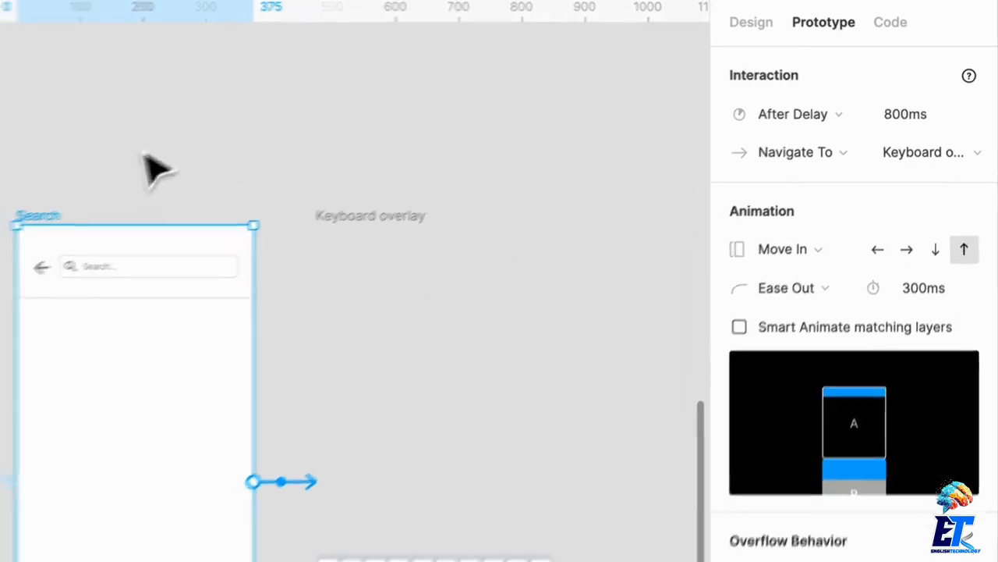
pyautogui.click(147, 156)
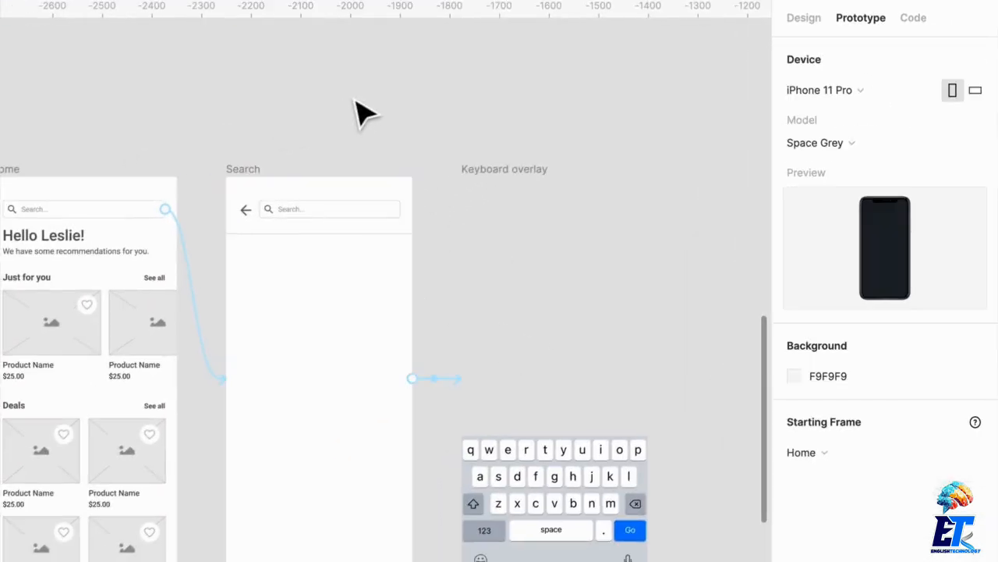
# Set the After Delay time of the Search frame's interaction to 200 ms.
pyautogui.click(78, 229)
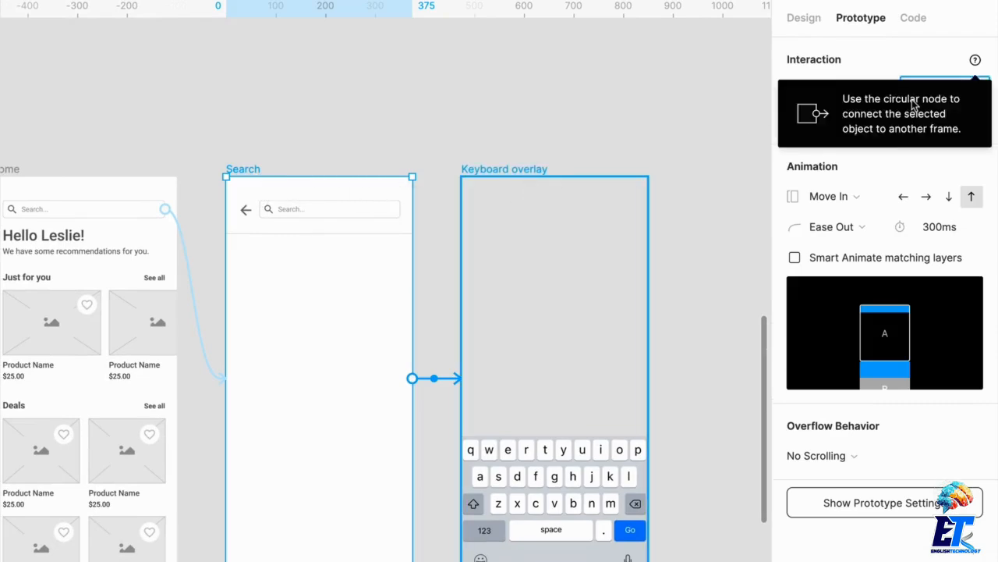
pyautogui.click(956, 93)
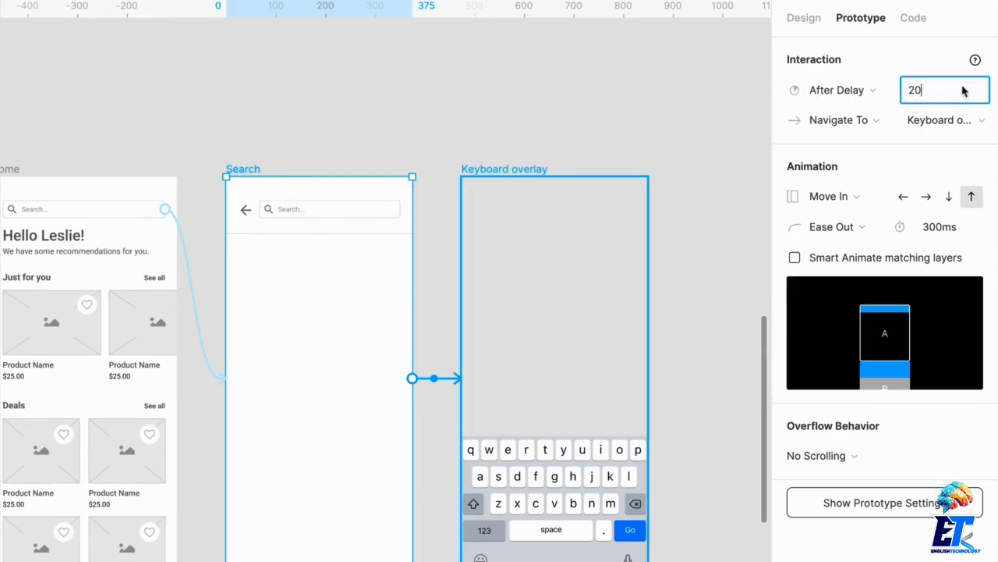
pyautogui.press('Return')
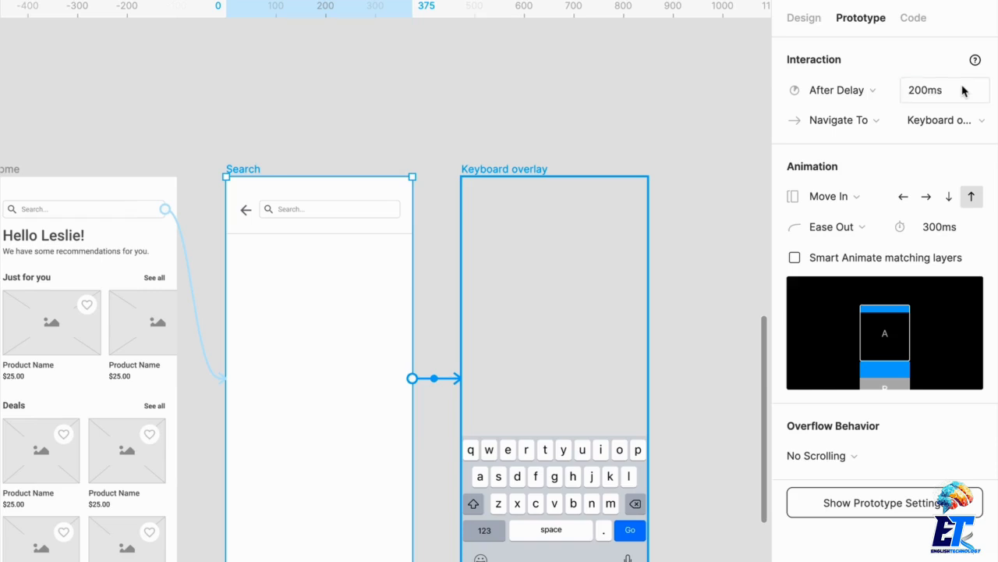
pyautogui.click(366, 168)
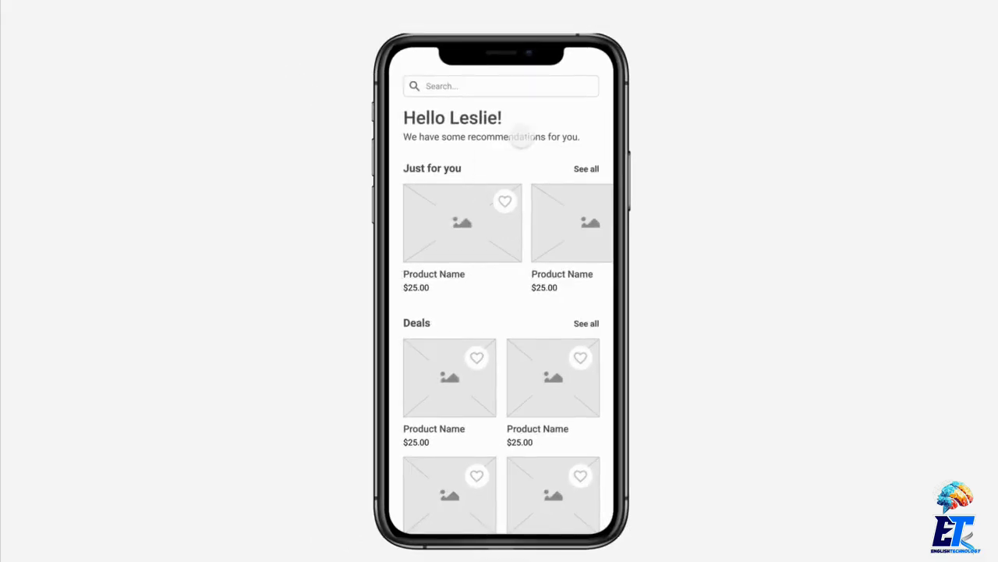
# Preview the prototype and tap the search field on the Home screen.
pyautogui.click(527, 138)
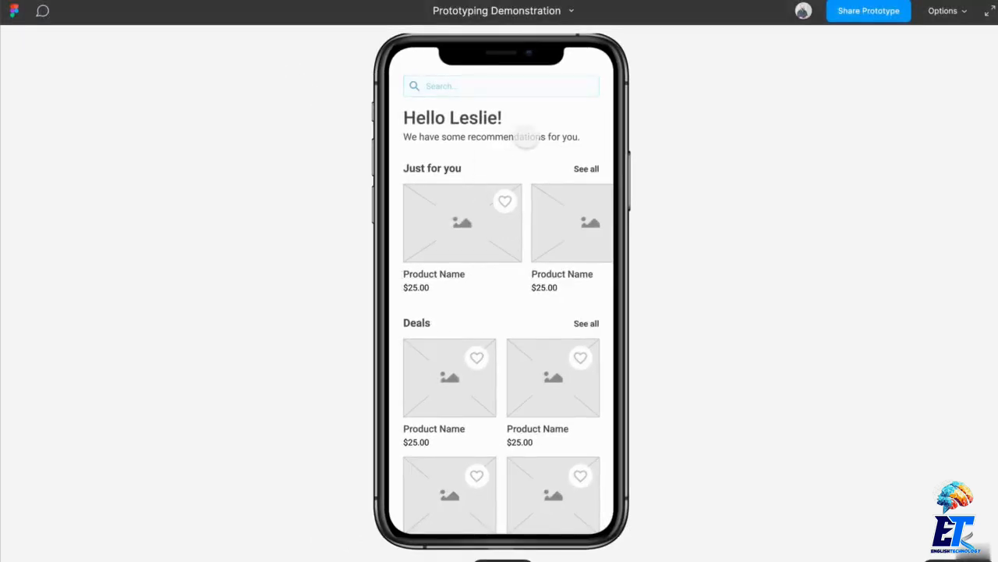
pyautogui.click(517, 87)
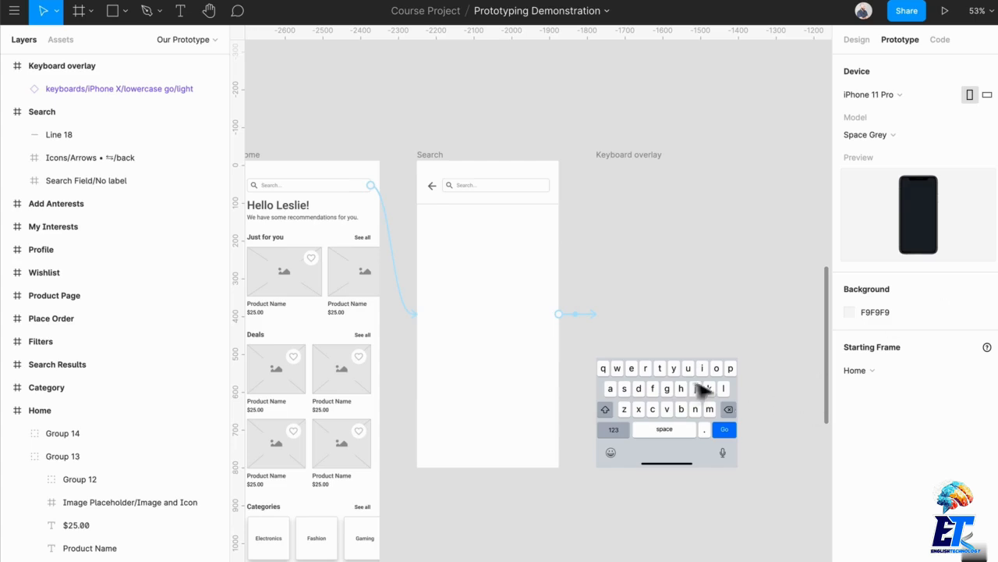
# Set the Search frame's delayed action to Open Overlay with the Keyboard overlay at Bottom Center, closing when clicking outside.
pyautogui.click(704, 390)
pyautogui.click(410, 261)
pyautogui.click(441, 167)
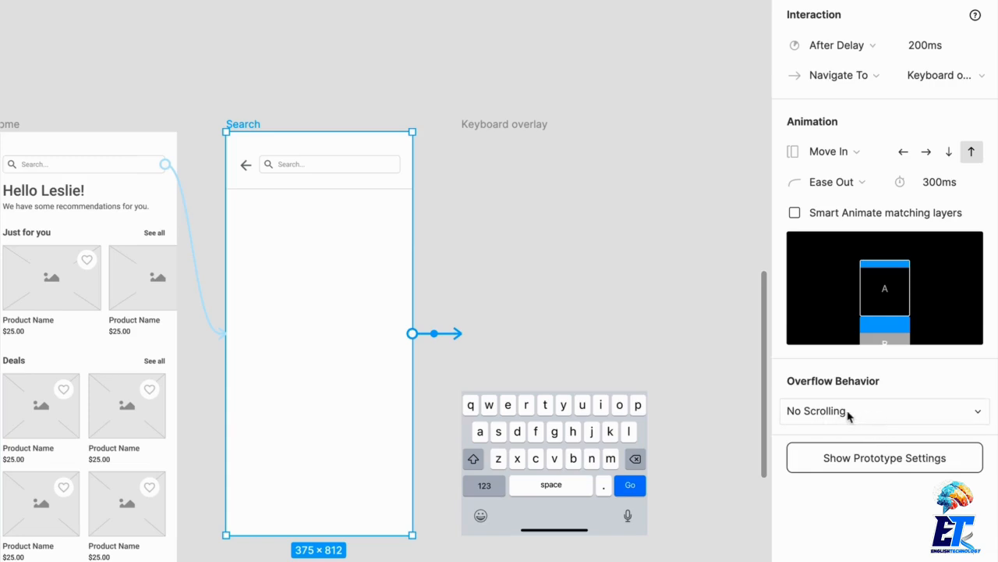
pyautogui.click(841, 84)
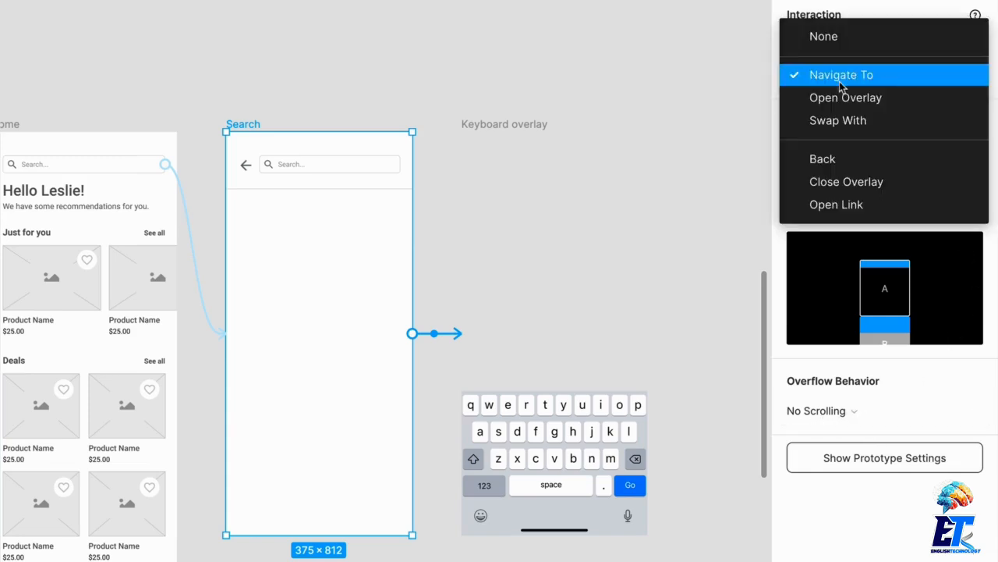
pyautogui.click(848, 98)
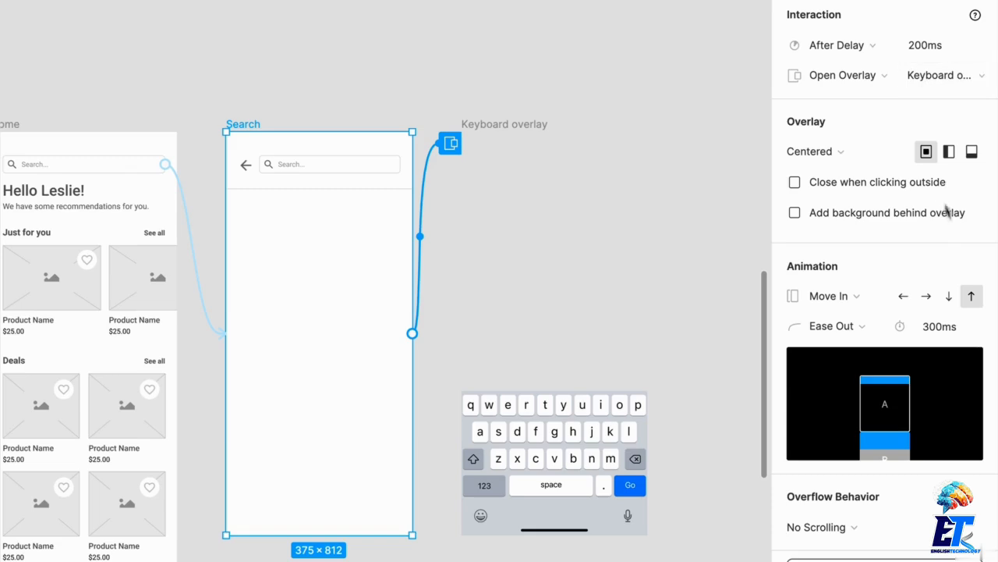
pyautogui.click(972, 155)
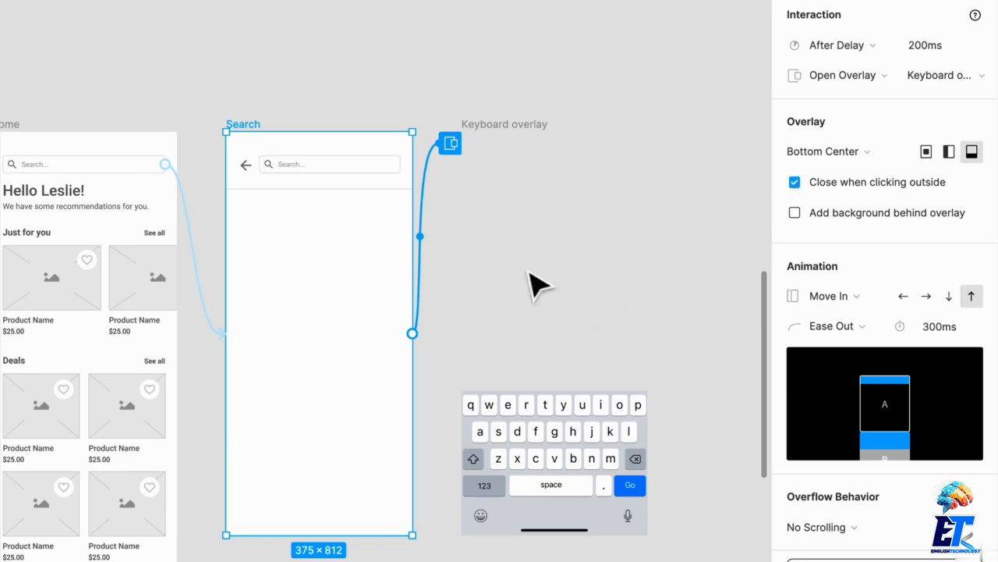
# Restart the prototype preview from the Home screen and test its search field with the overlay action.
pyautogui.hscroll(2, 536, 285)
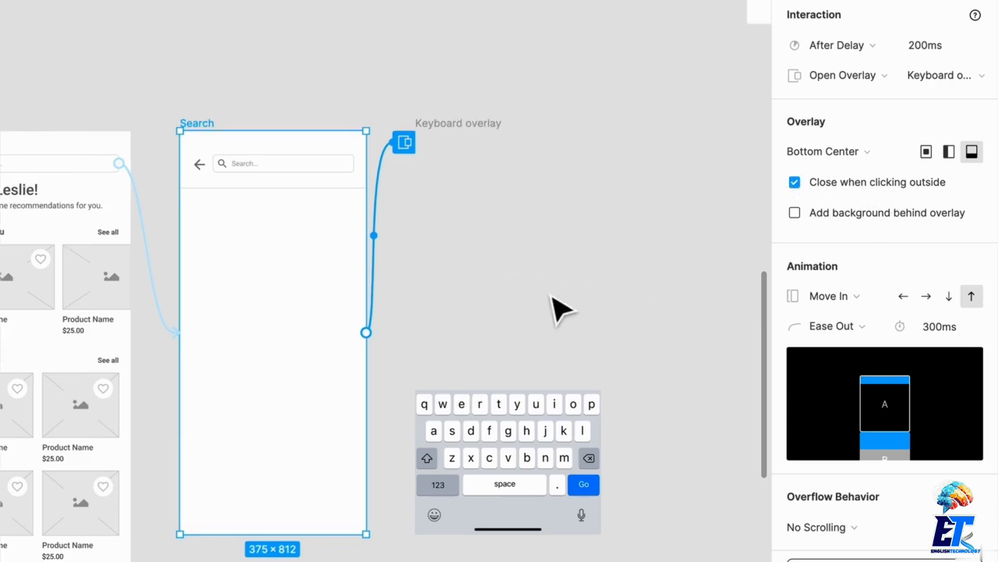
pyautogui.hscroll(-6, 553, 298)
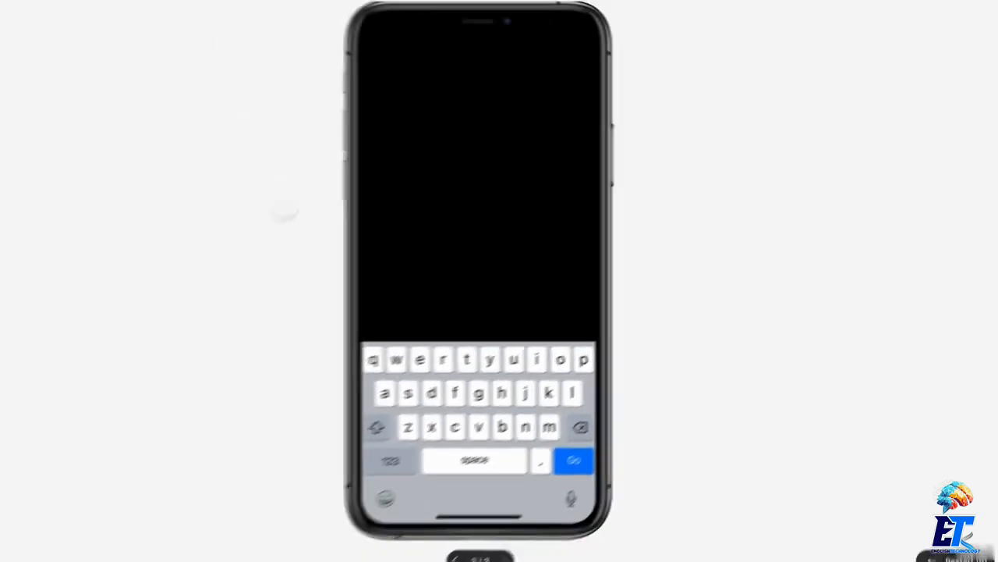
pyautogui.press('r')
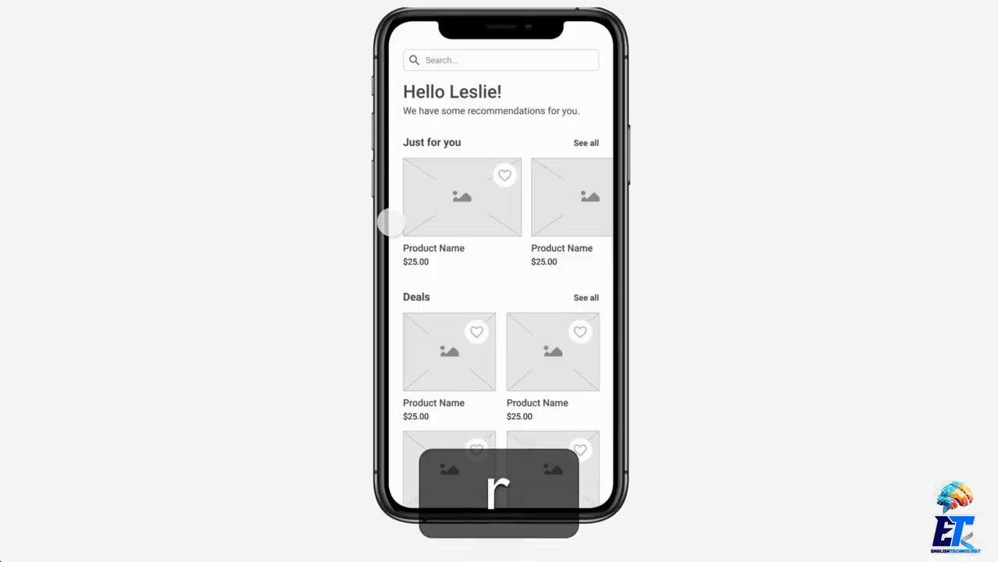
pyautogui.click(471, 274)
pyautogui.click(495, 65)
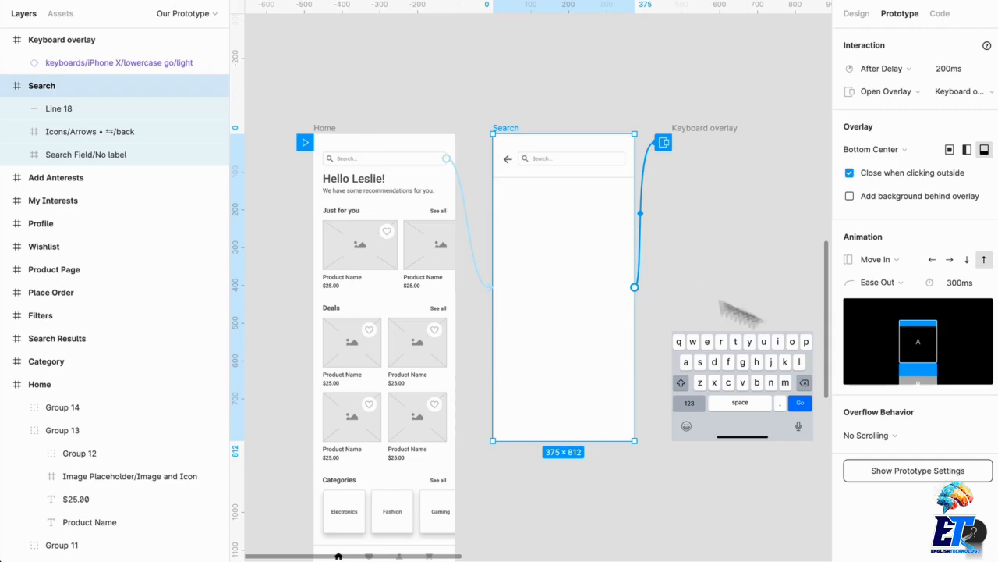
pyautogui.click(753, 363)
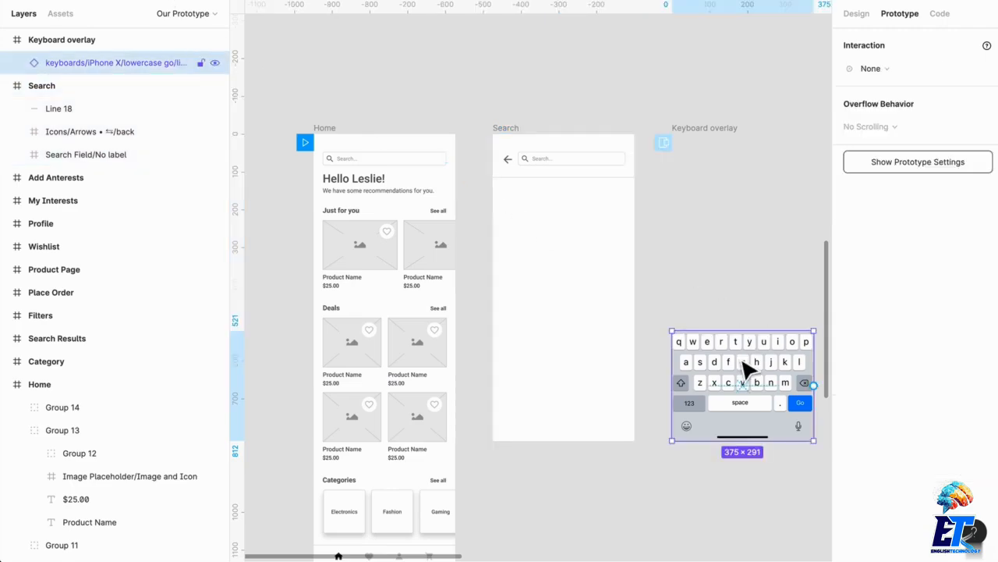
pyautogui.press('Escape')
pyautogui.hscroll(2, 633, 144)
pyautogui.click(633, 144)
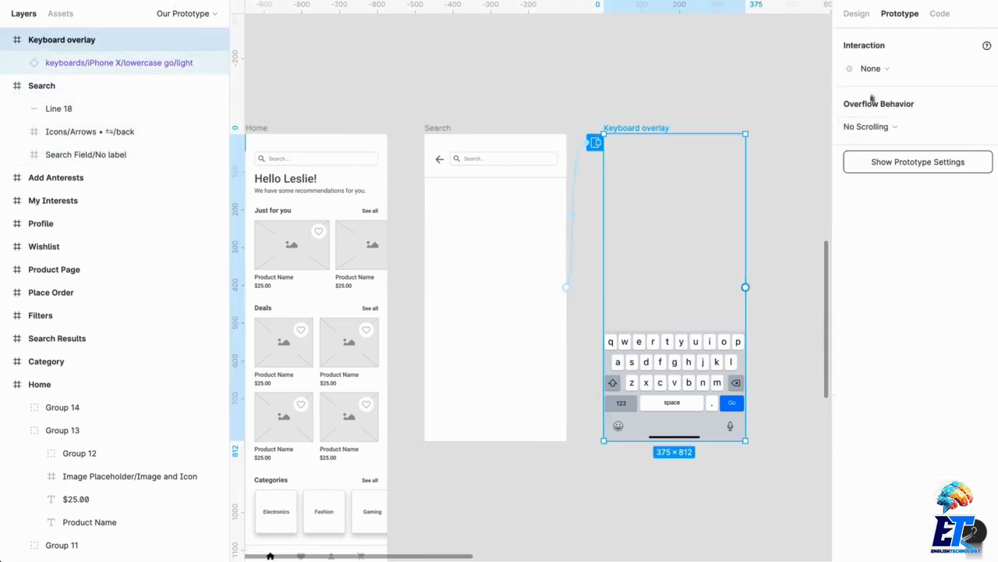
pyautogui.click(871, 68)
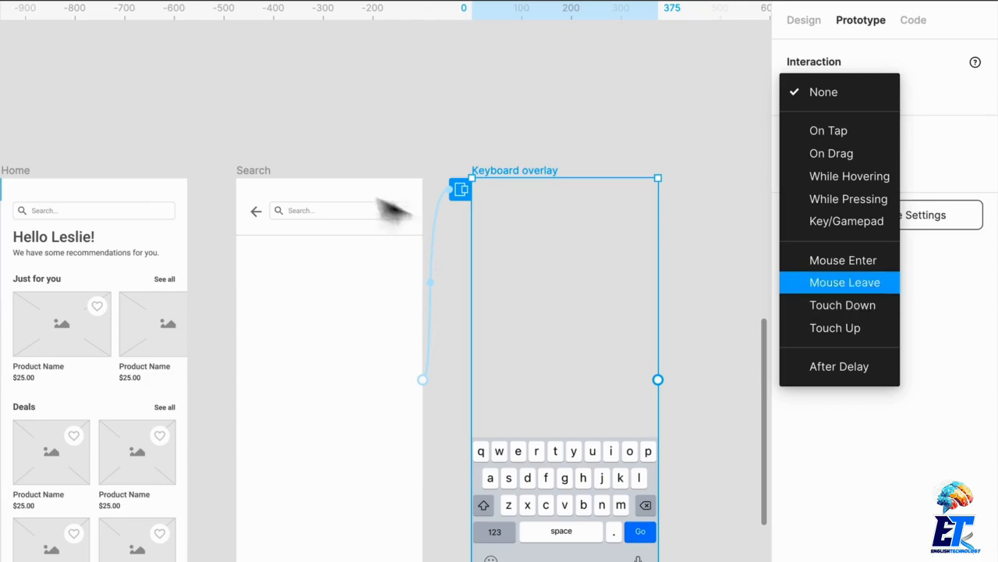
pyautogui.click(262, 175)
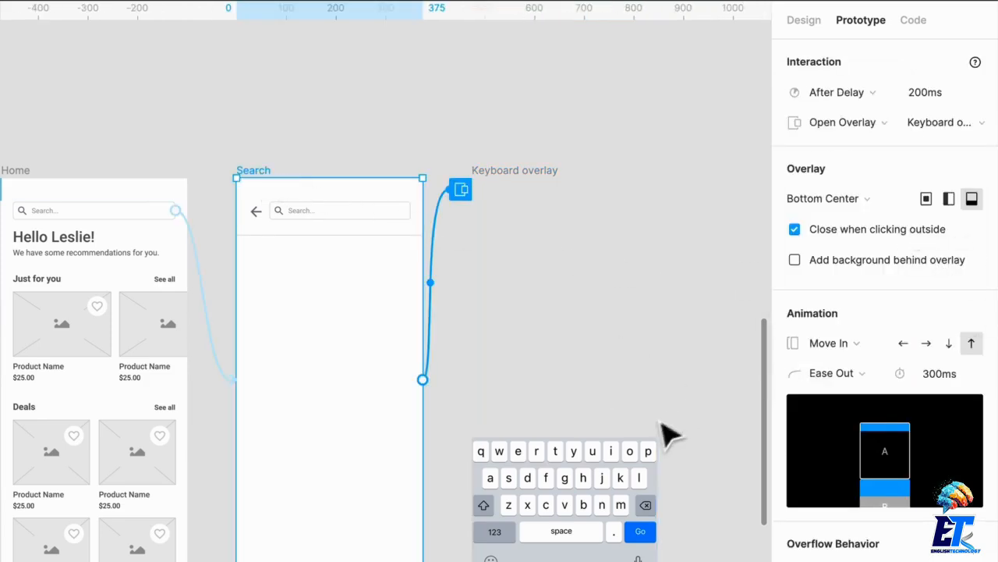
# Shrink the Keyboard overlay frame from its upper edge to fit the keyboard, at 375 × 291.
pyautogui.hscroll(2, 592, 394)
pyautogui.click(447, 173)
pyautogui.moveTo(476, 192); pyautogui.dragTo(492, 439)
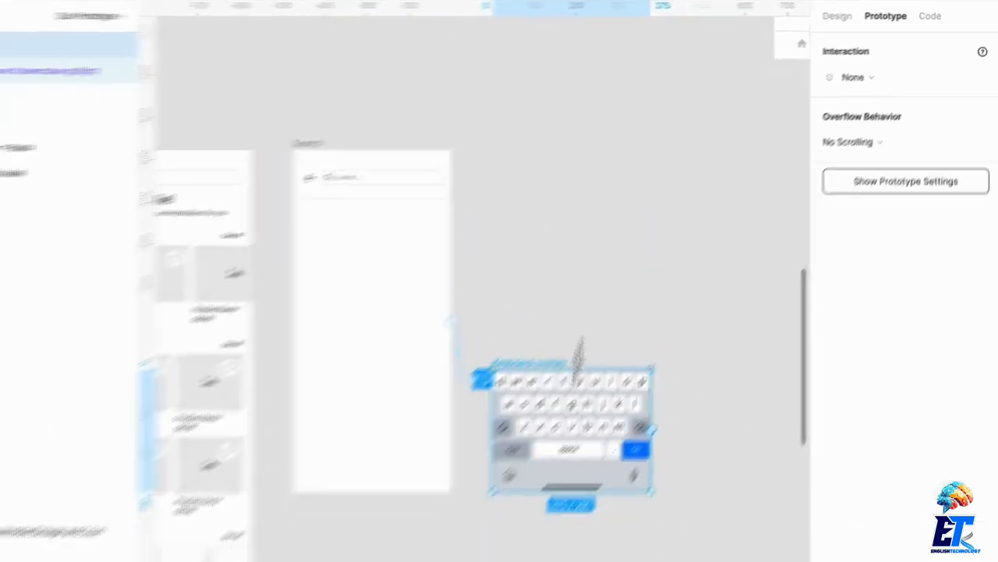
pyautogui.click(604, 277)
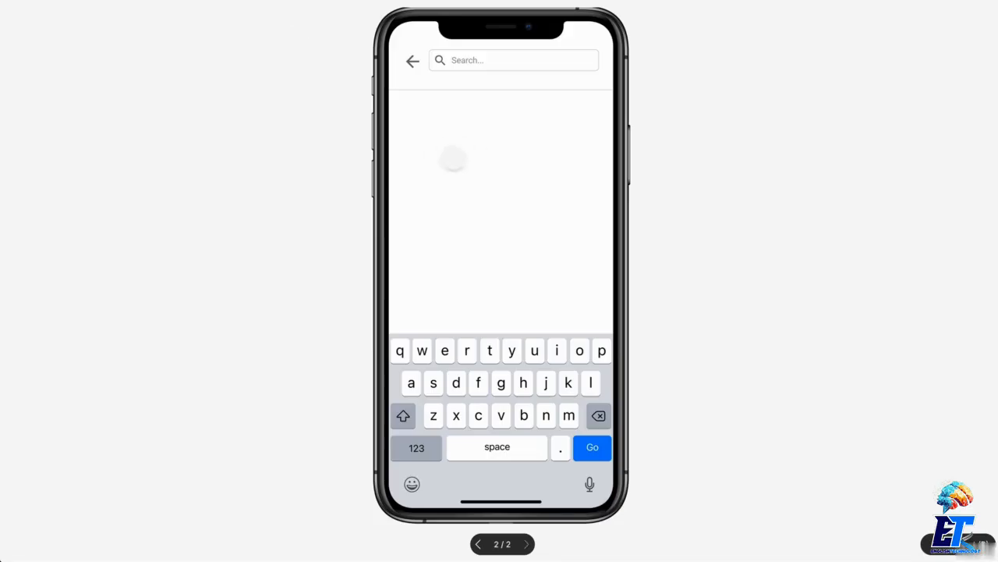
# Test dismissing the keyboard in the preview by tapping outside it, and reopen the Search screen from Home.
pyautogui.click(471, 156)
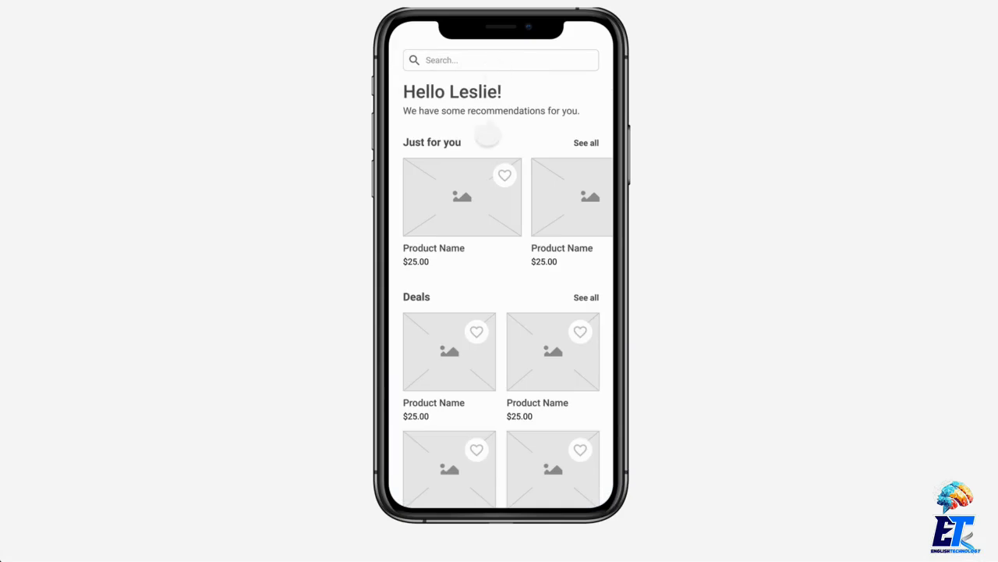
pyautogui.click(488, 136)
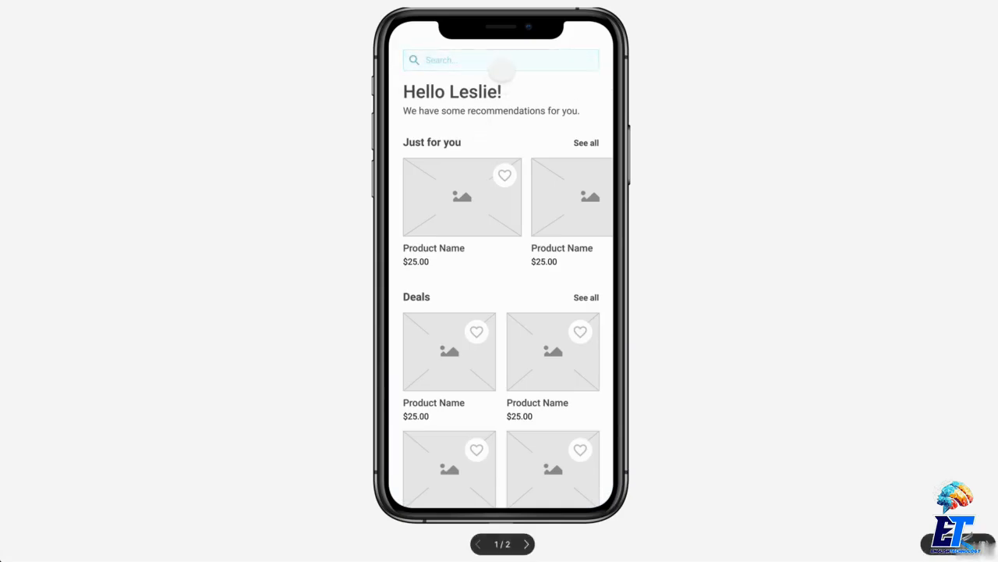
pyautogui.click(501, 70)
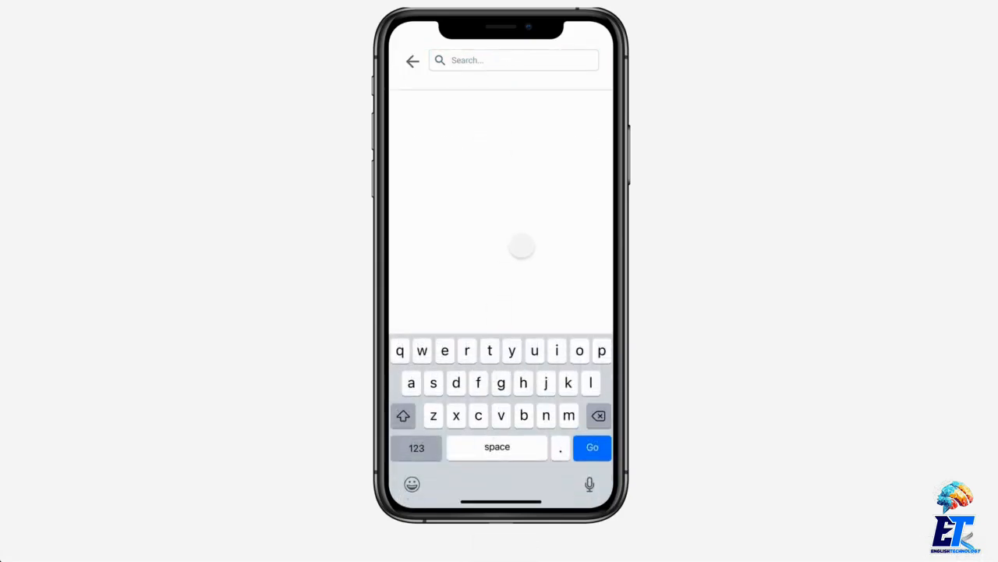
pyautogui.click(521, 246)
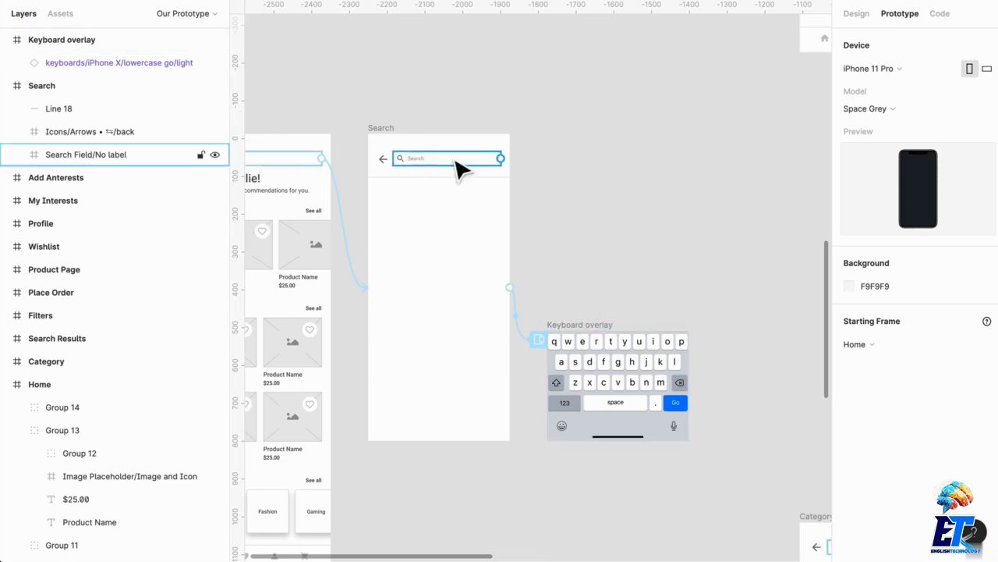
# Connect the search field of the Search frame to the Keyboard overlay frame with an On Tap, Open Overlay interaction.
pyautogui.click(457, 162)
pyautogui.moveTo(506, 166); pyautogui.dragTo(640, 353)
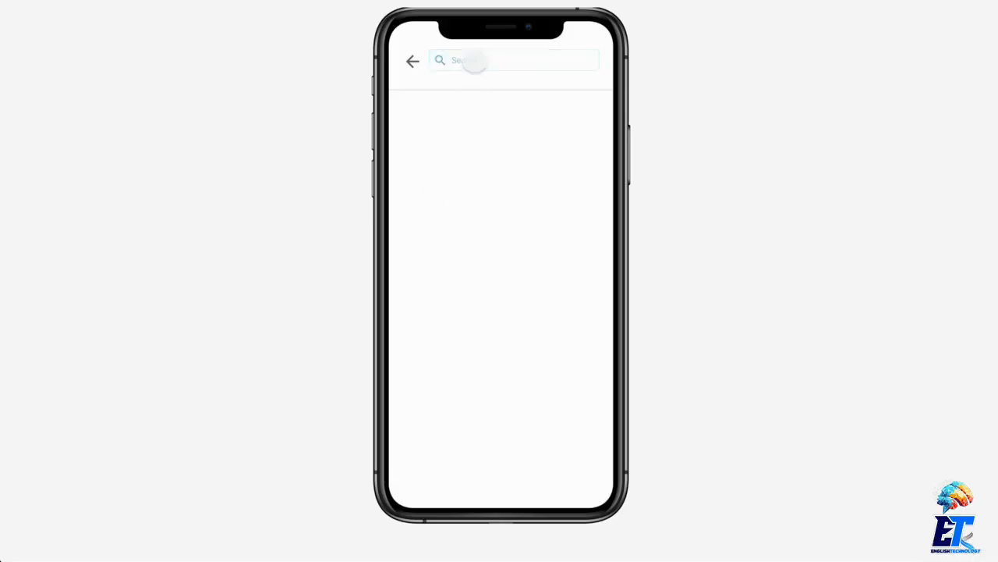
# Test in the preview that tapping the Search screen's search field reopens the keyboard and tapping outside dismisses it.
pyautogui.click(475, 62)
pyautogui.click(508, 129)
pyautogui.click(408, 81)
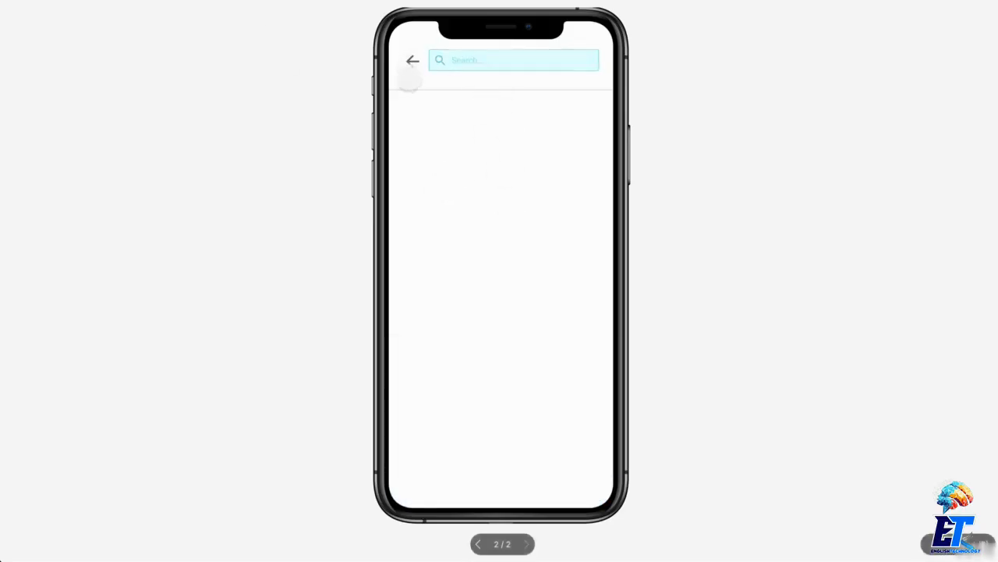
pyautogui.click(495, 62)
pyautogui.click(490, 134)
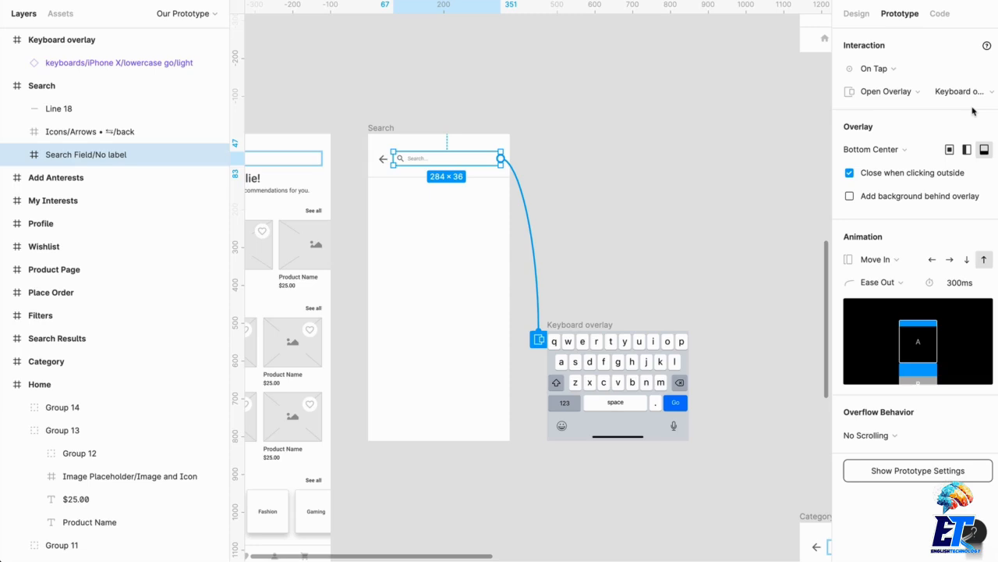
# Duplicate the Keyboard overlay frame and place the copy to the right of the original.
pyautogui.doubleClick(629, 382)
pyautogui.scroll(-1, 630, 383)
pyautogui.click(715, 365)
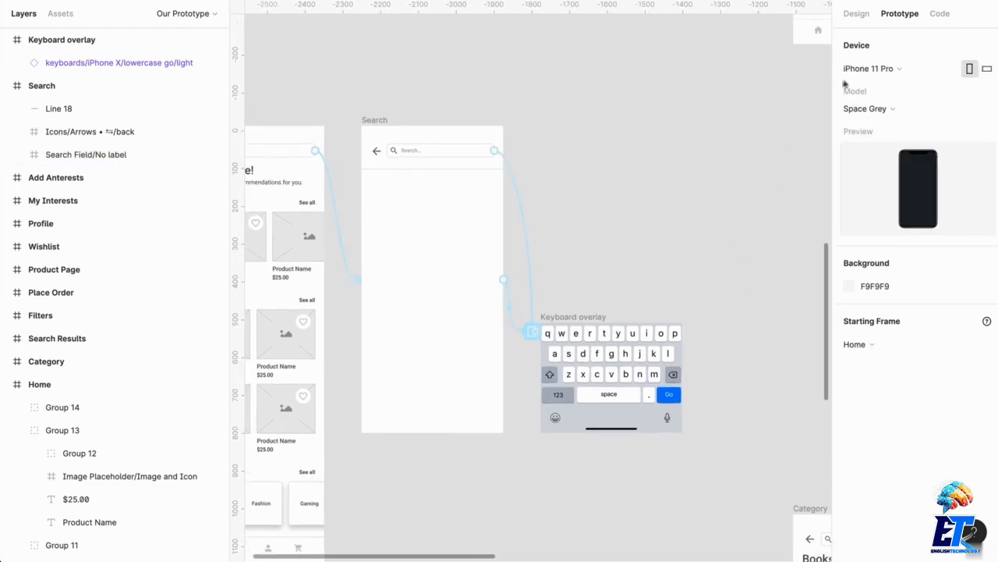
pyautogui.click(864, 15)
pyautogui.scroll(-3, 628, 335)
pyautogui.hscroll(2, 592, 351)
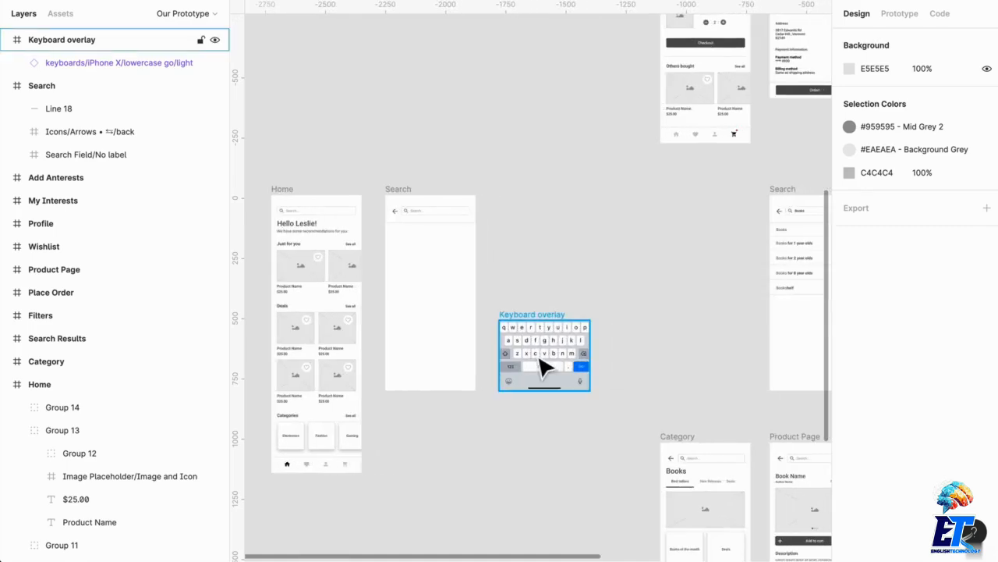
pyautogui.click(528, 382)
pyautogui.moveTo(528, 383); pyautogui.dragTo(646, 386)
# Set the fill of the keyboard background in the duplicated Keyboard overlay to black, 000000.
pyautogui.scroll(5, 671, 383)
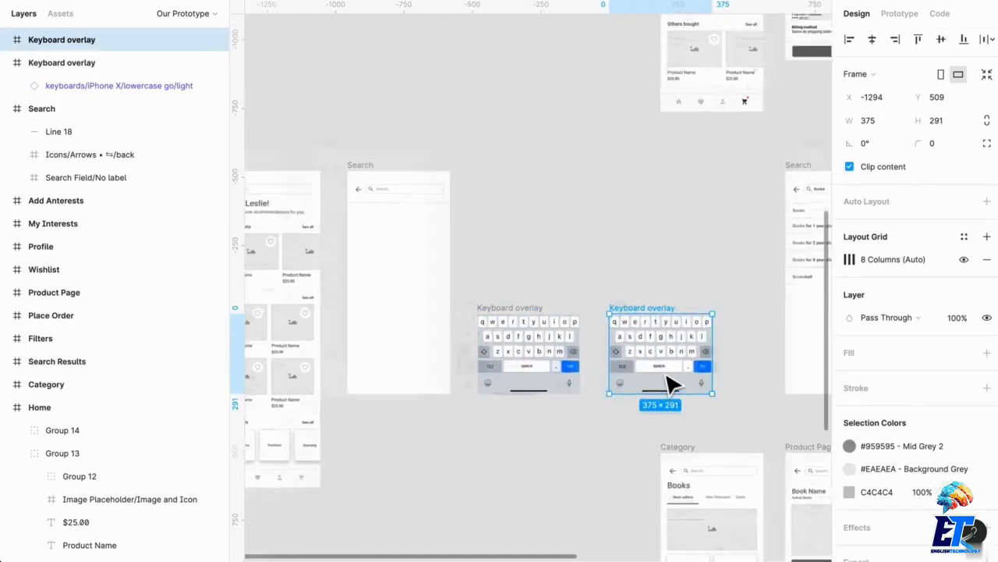
pyautogui.click(693, 359)
pyautogui.click(693, 359)
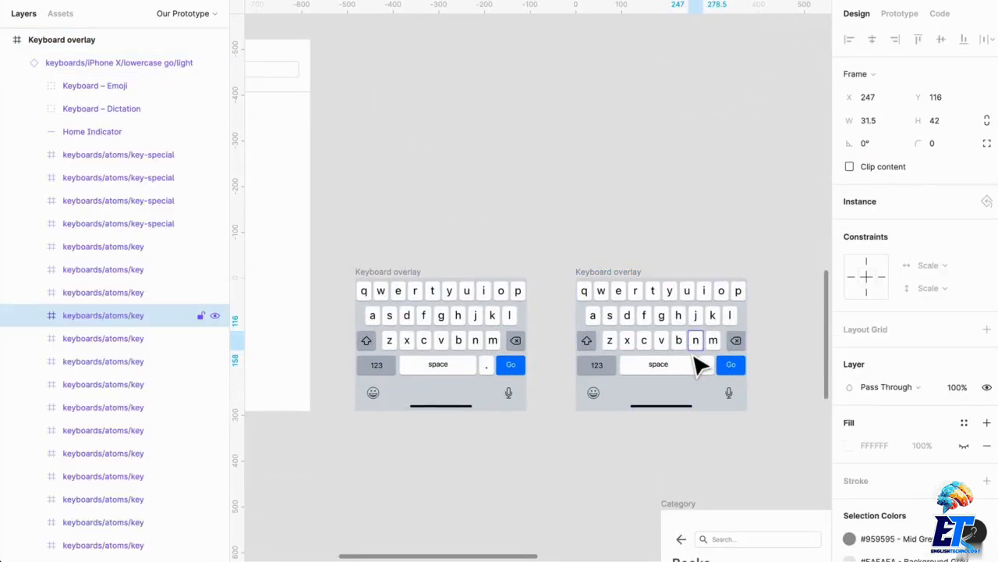
pyautogui.click(717, 409)
pyautogui.click(713, 410)
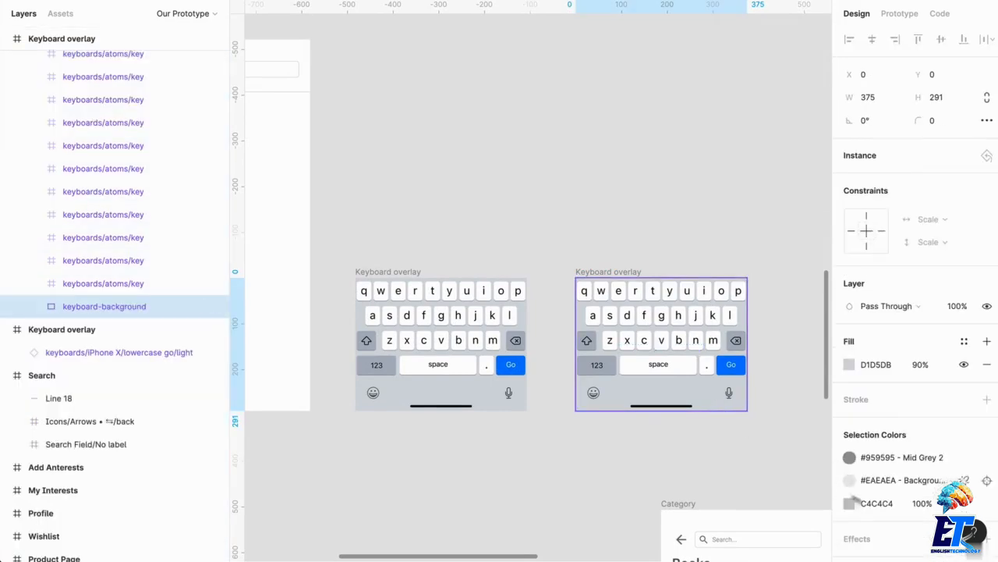
pyautogui.click(875, 364)
pyautogui.click(849, 364)
pyautogui.write('000000')
pyautogui.press('Return')
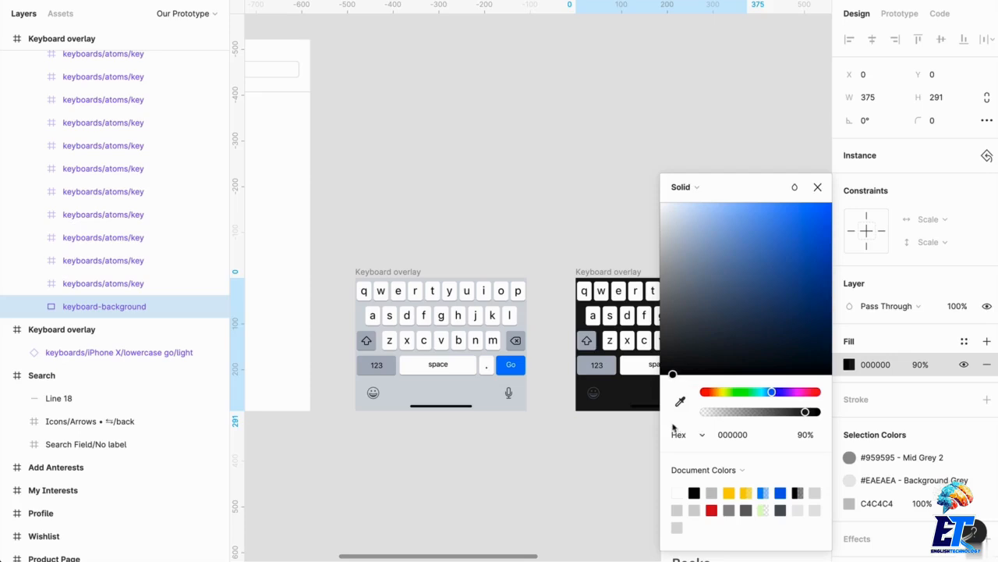
pyautogui.click(571, 495)
# Connect the light Keyboard overlay frame to the black duplicate with an On Tap, Swap With interaction.
pyautogui.hscroll(-3, 638, 446)
pyautogui.scroll(-3, 637, 446)
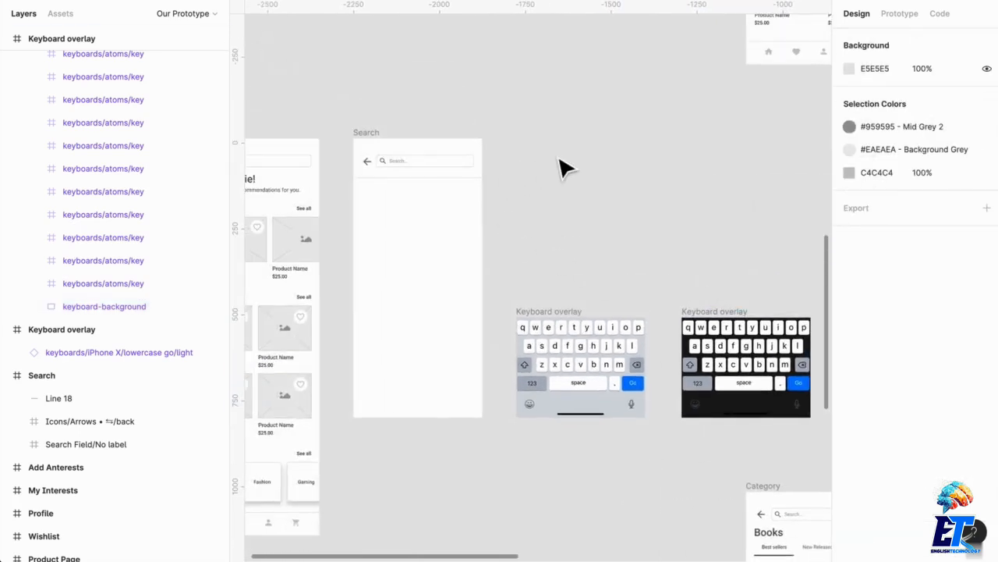
pyautogui.hscroll(-2, 563, 166)
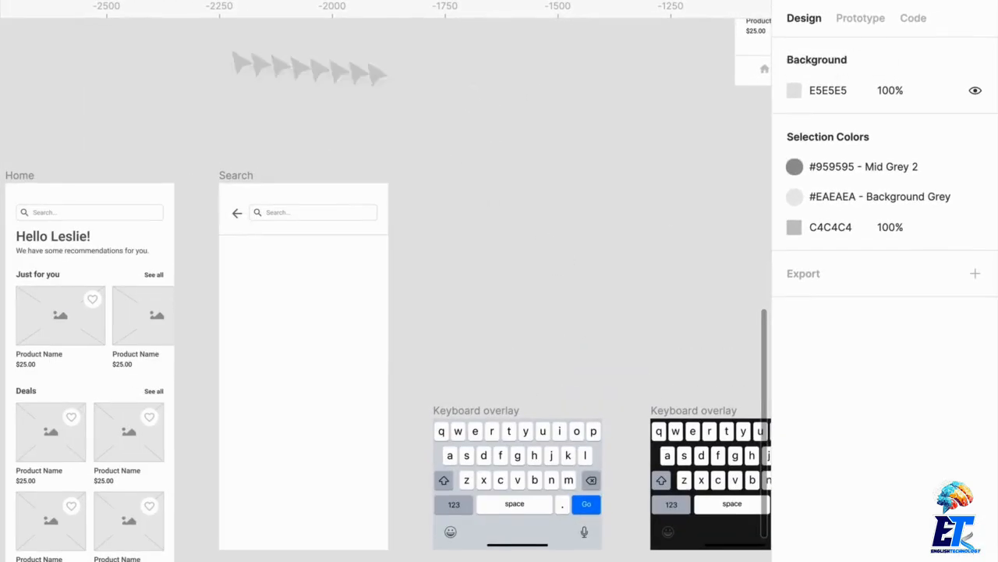
pyautogui.click(881, 18)
pyautogui.click(551, 524)
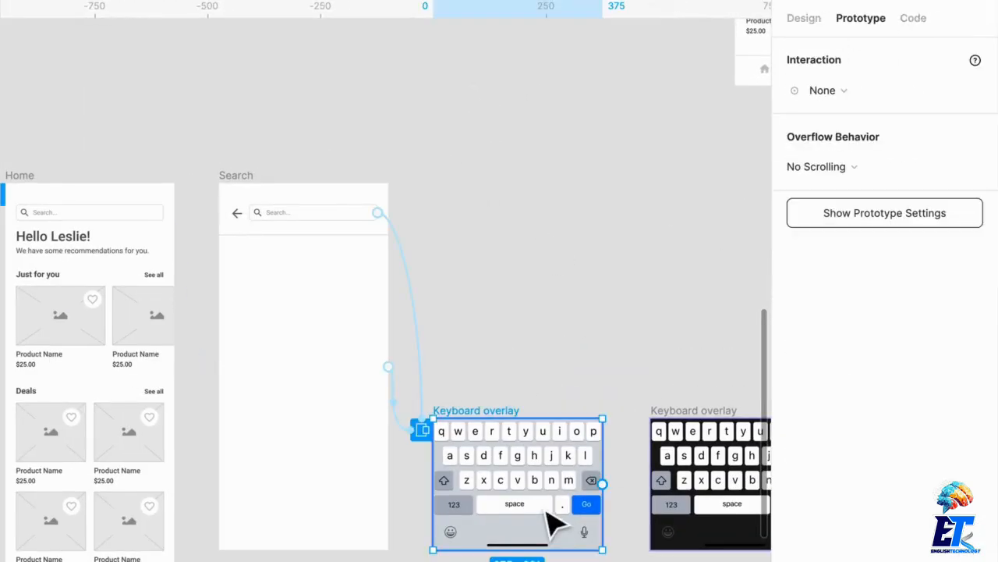
pyautogui.hscroll(3, 561, 517)
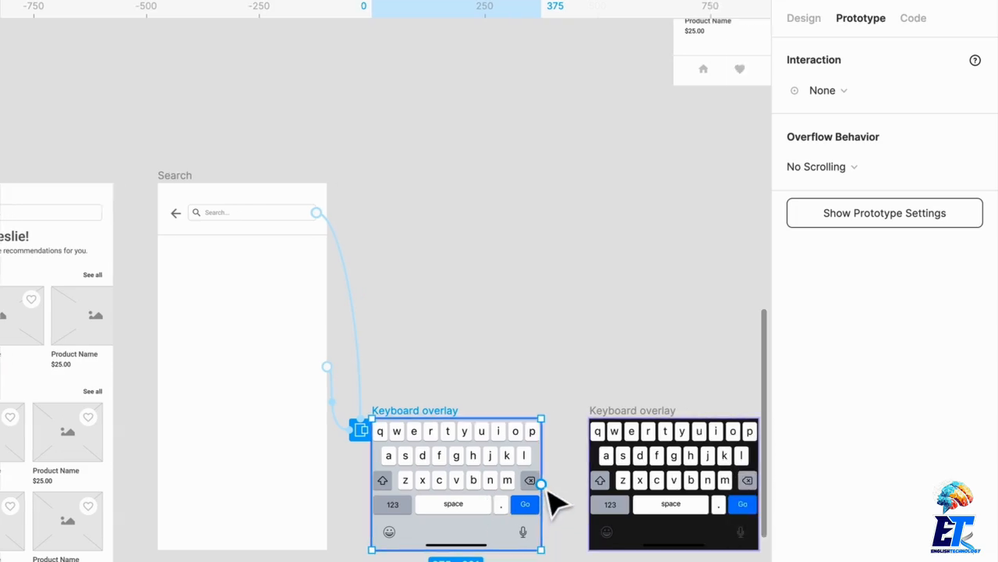
pyautogui.moveTo(546, 488); pyautogui.dragTo(664, 502)
pyautogui.click(855, 94)
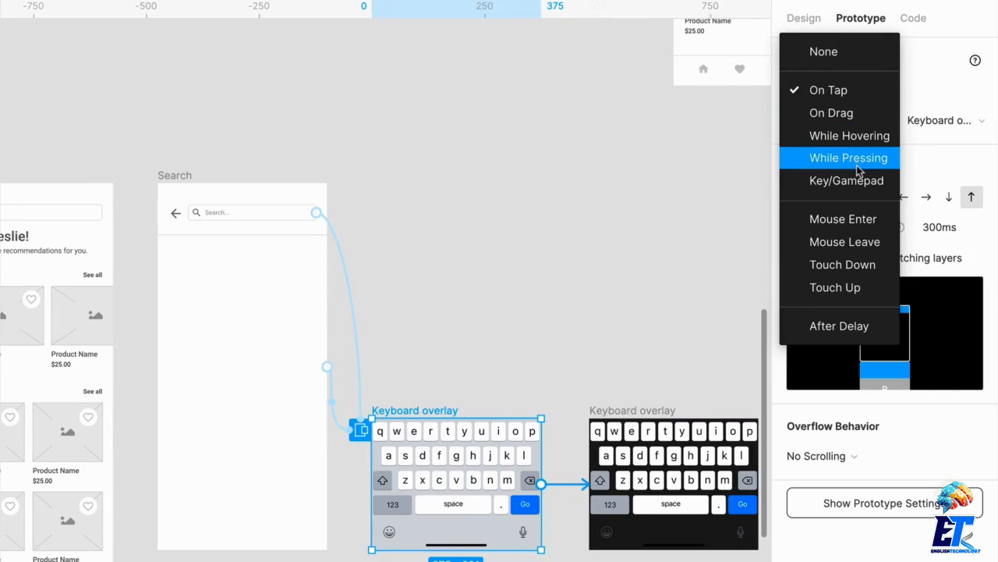
pyautogui.click(856, 90)
pyautogui.click(860, 120)
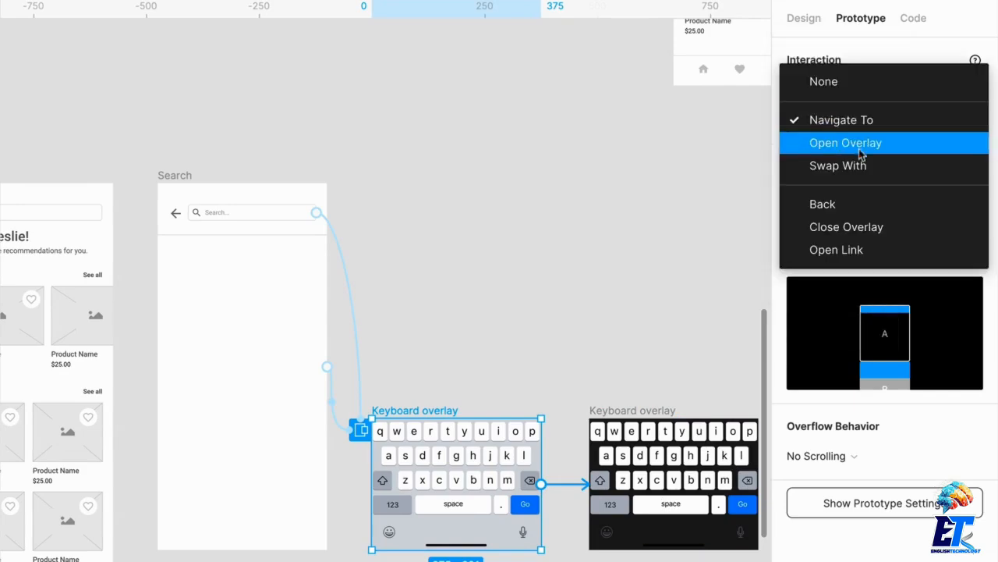
pyautogui.click(858, 165)
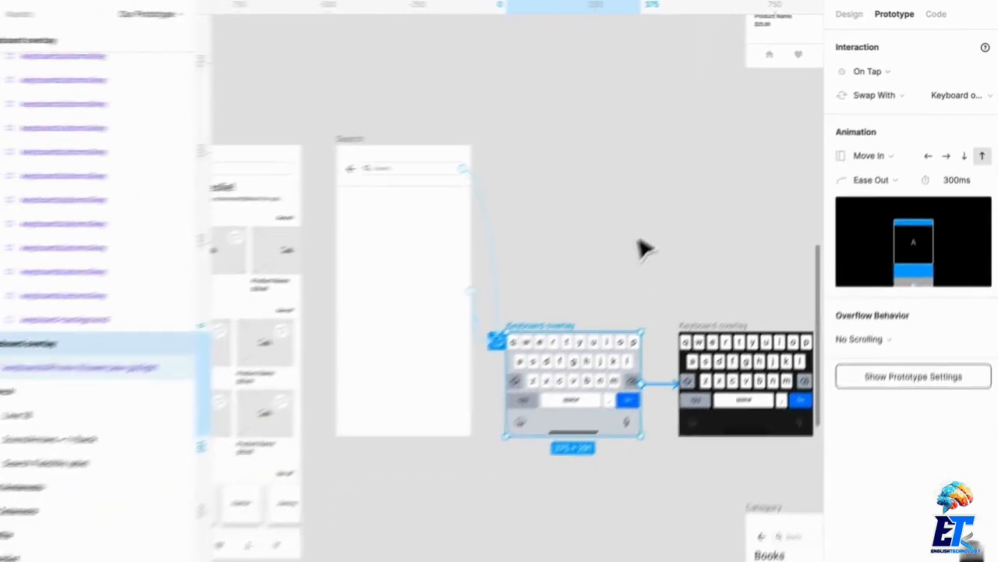
pyautogui.click(660, 232)
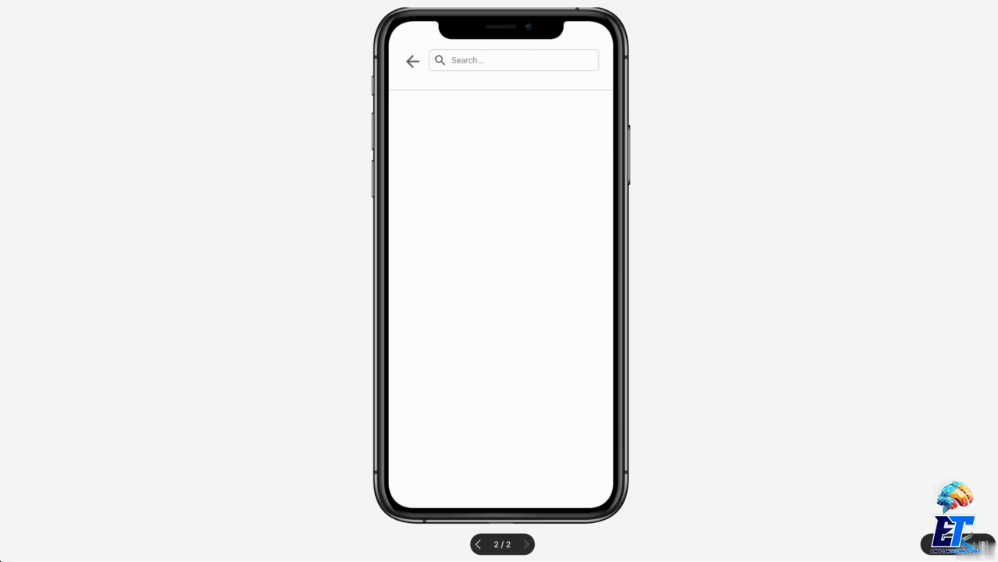
# Test in the preview opening the keyboard from the search field, tapping it to swap to the black version, and dismissing it.
pyautogui.click(476, 165)
pyautogui.click(478, 61)
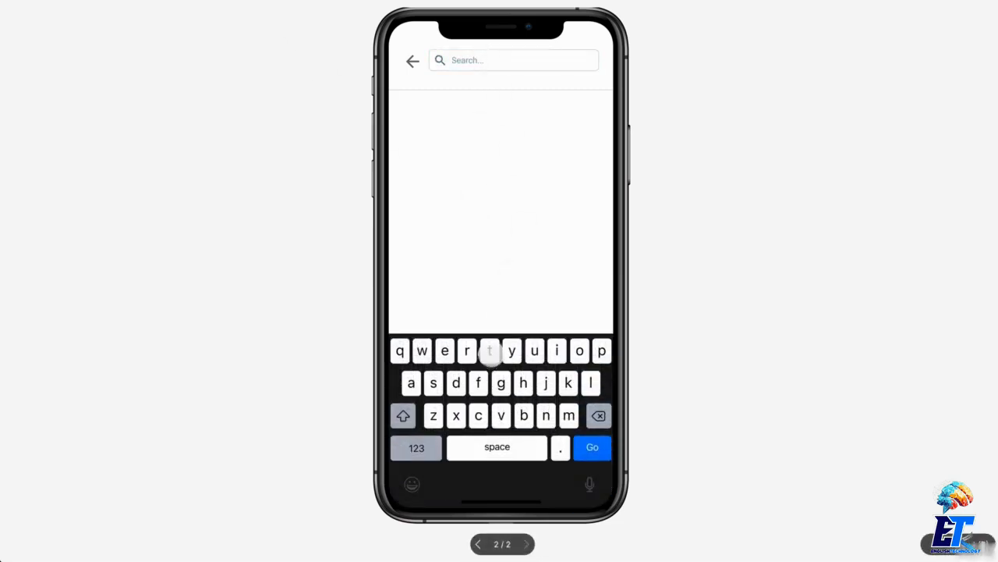
pyautogui.click(496, 283)
pyautogui.click(467, 63)
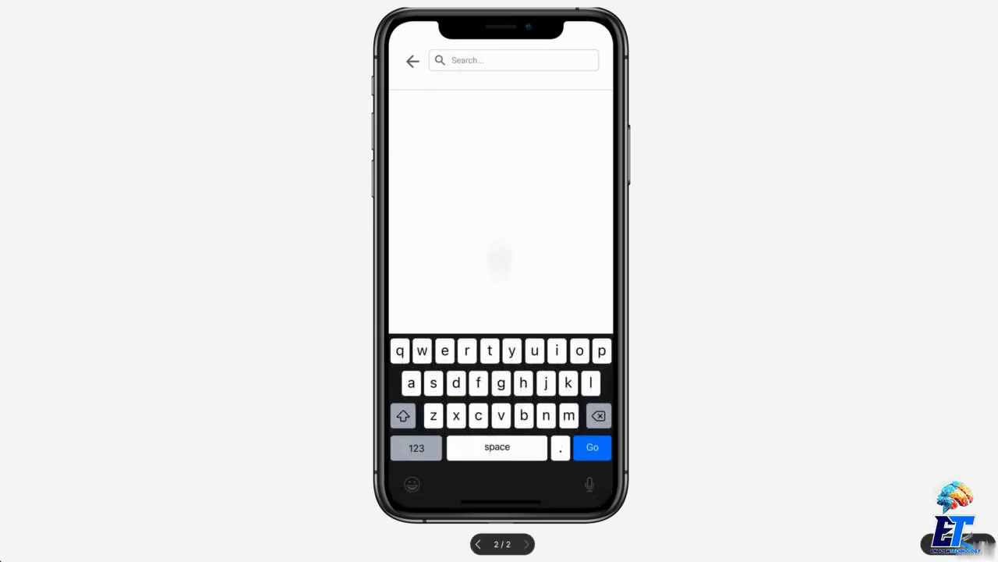
pyautogui.click(499, 257)
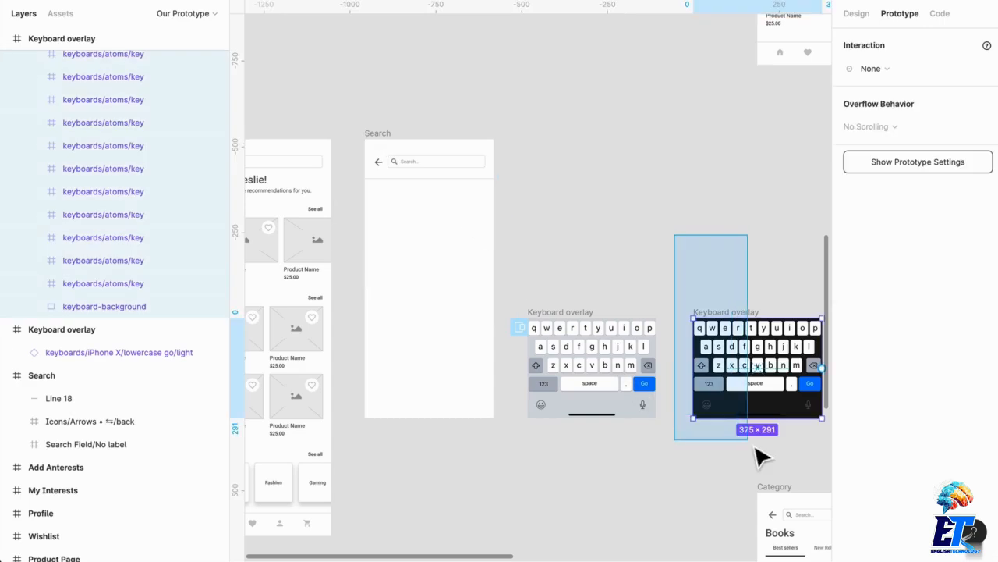
# Delete the black duplicate of the Keyboard overlay frame.
pyautogui.click(759, 459)
pyautogui.click(718, 383)
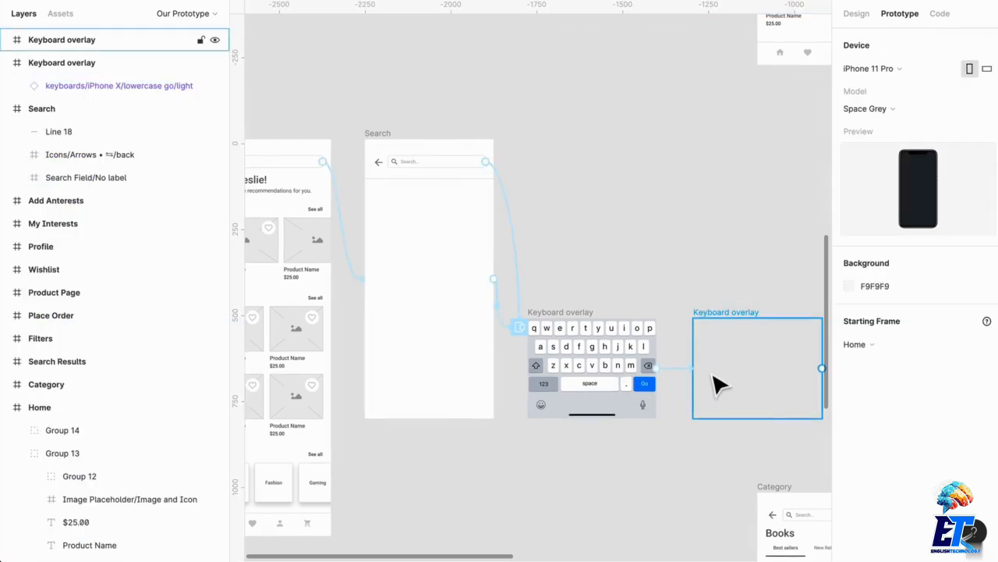
pyautogui.press('Delete')
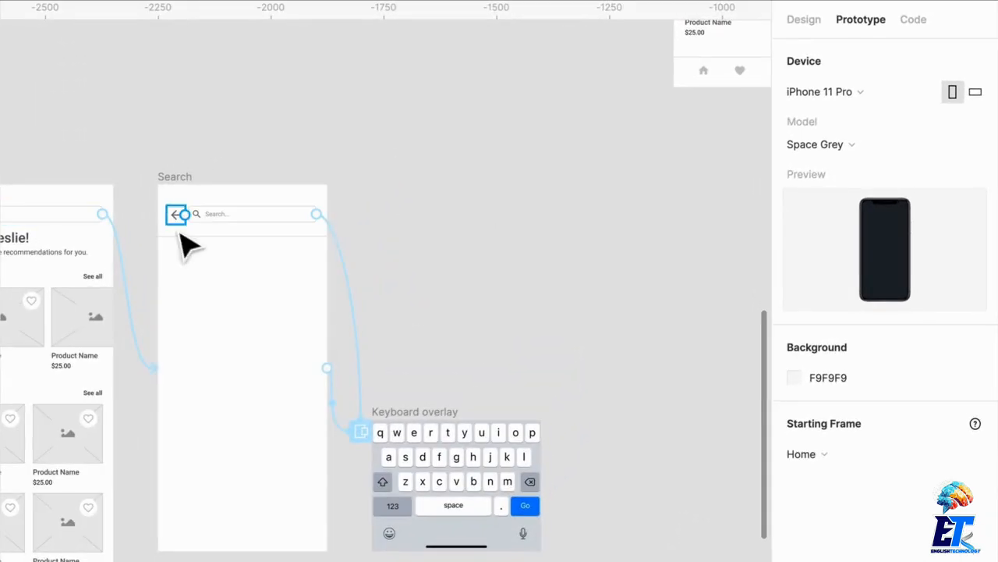
# Give the back arrow icon in the Search frame an On Tap interaction with the Back action.
pyautogui.click(382, 168)
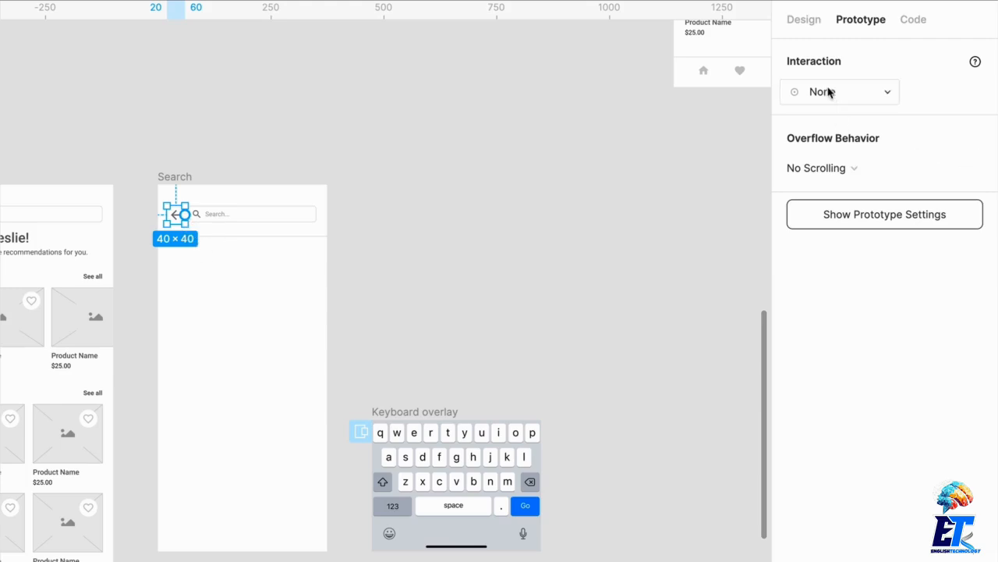
pyautogui.scroll(3, 179, 242)
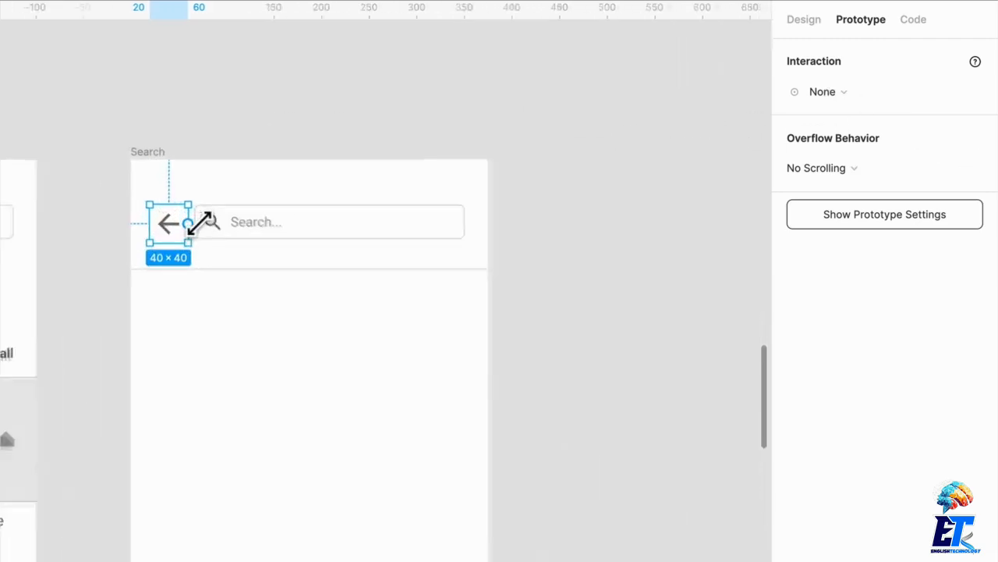
pyautogui.click(812, 102)
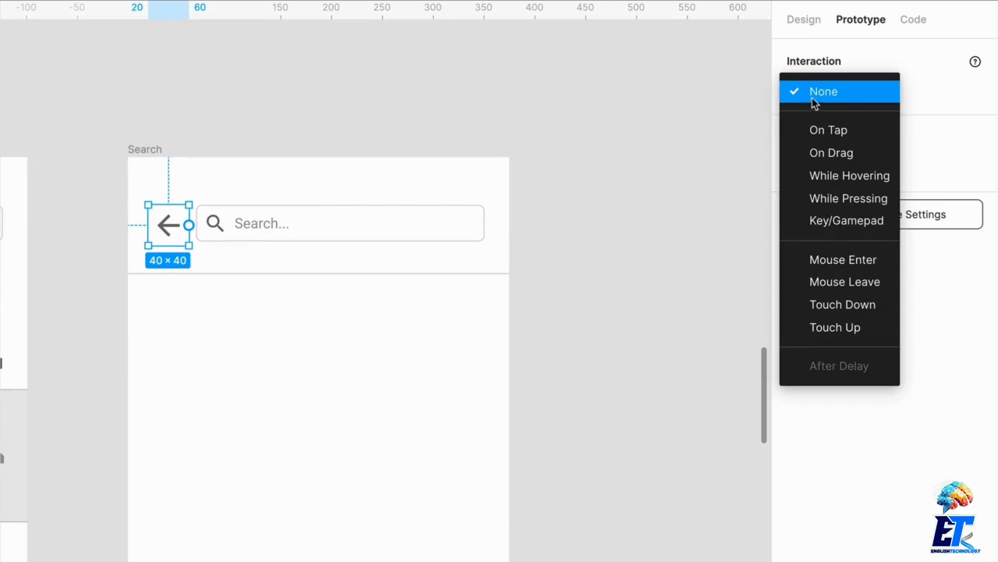
pyautogui.click(850, 129)
pyautogui.click(844, 130)
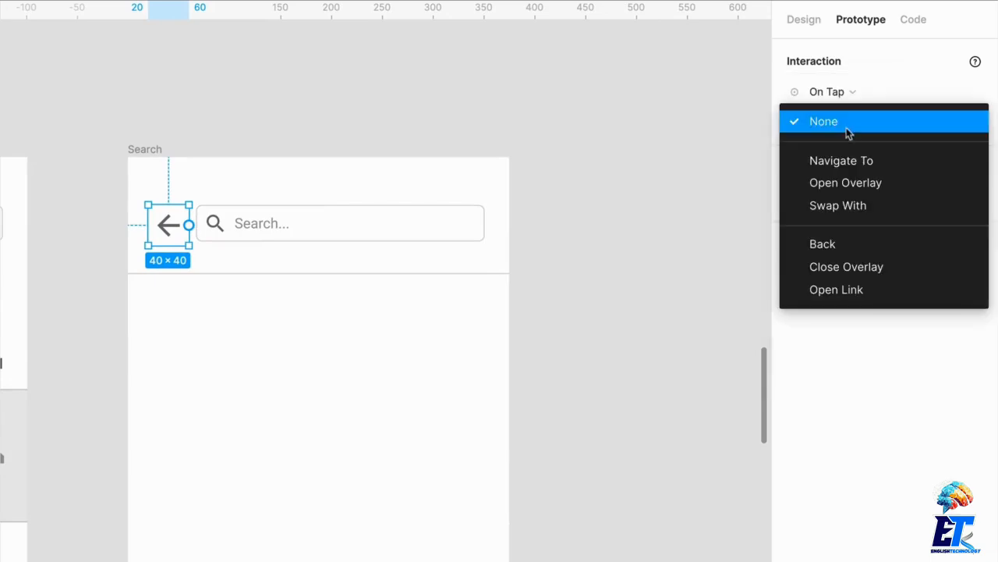
pyautogui.click(845, 244)
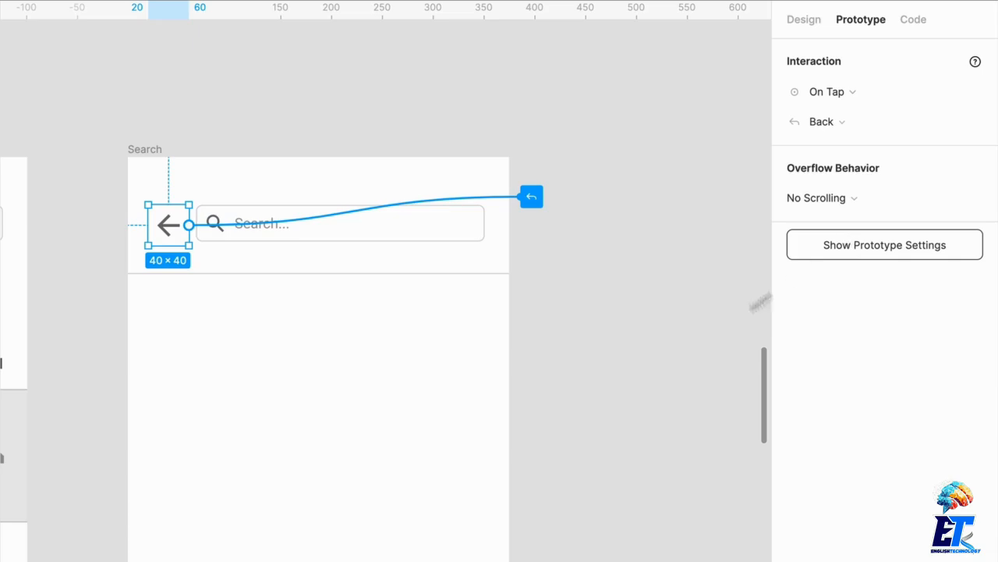
pyautogui.click(664, 346)
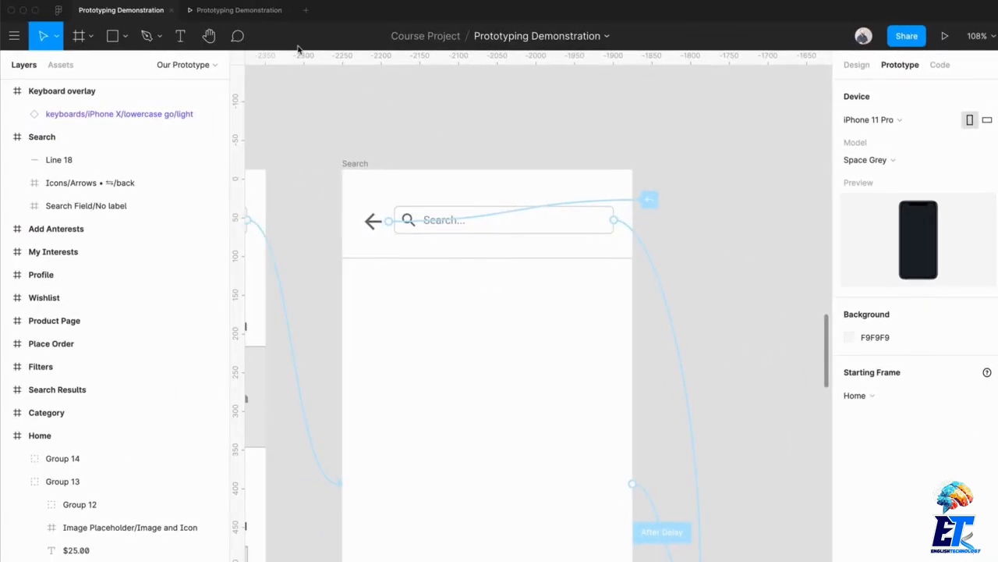
# Test in the preview opening Search from the Home search field, dismissing the keyboard and returning with the back arrow.
pyautogui.click(234, 11)
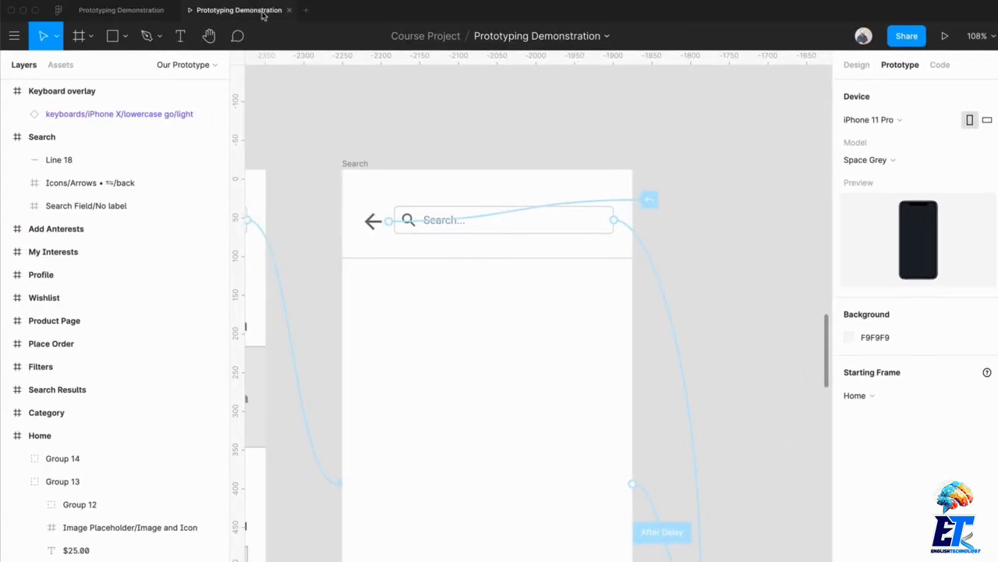
pyautogui.click(430, 234)
pyautogui.click(413, 113)
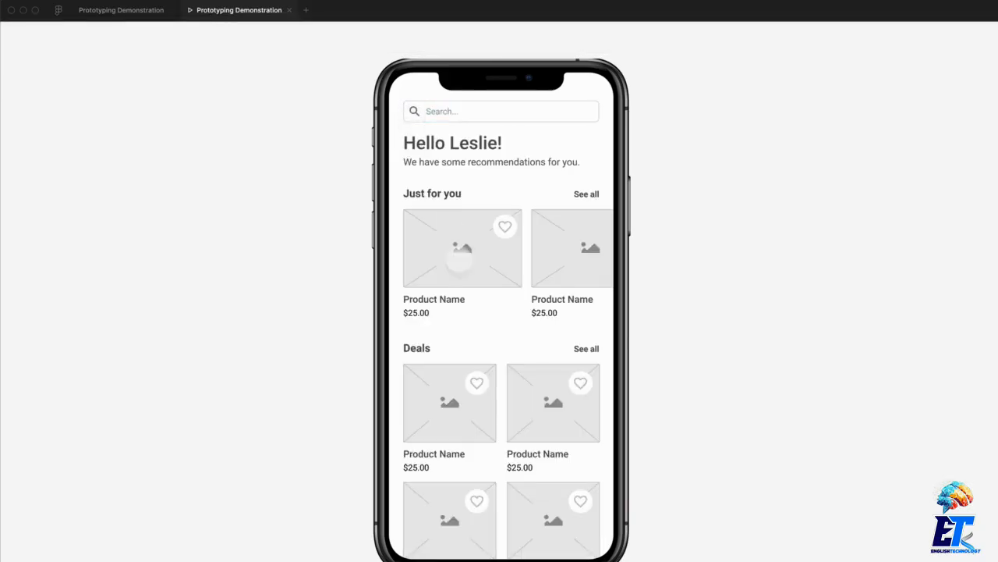
pyautogui.click(513, 114)
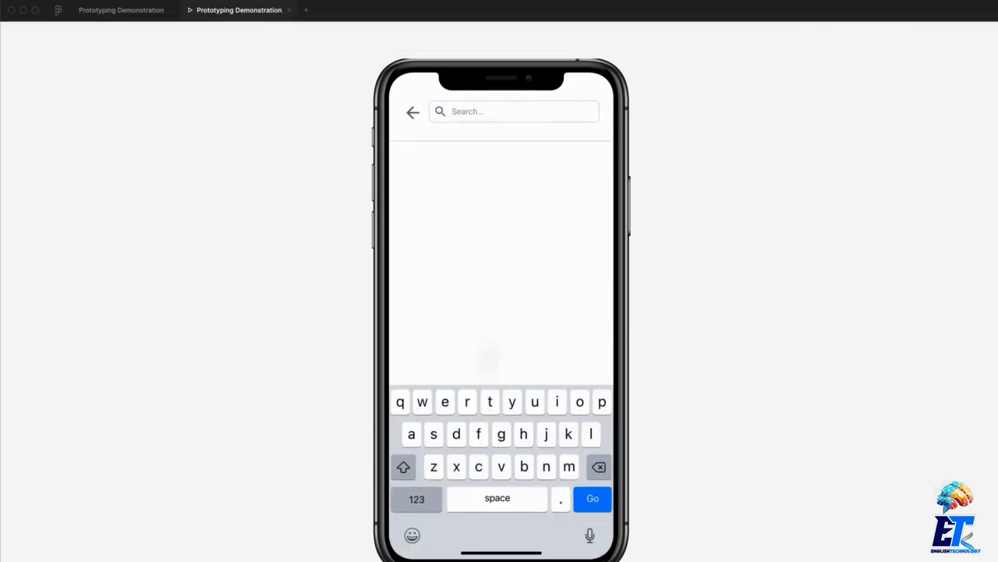
pyautogui.click(519, 234)
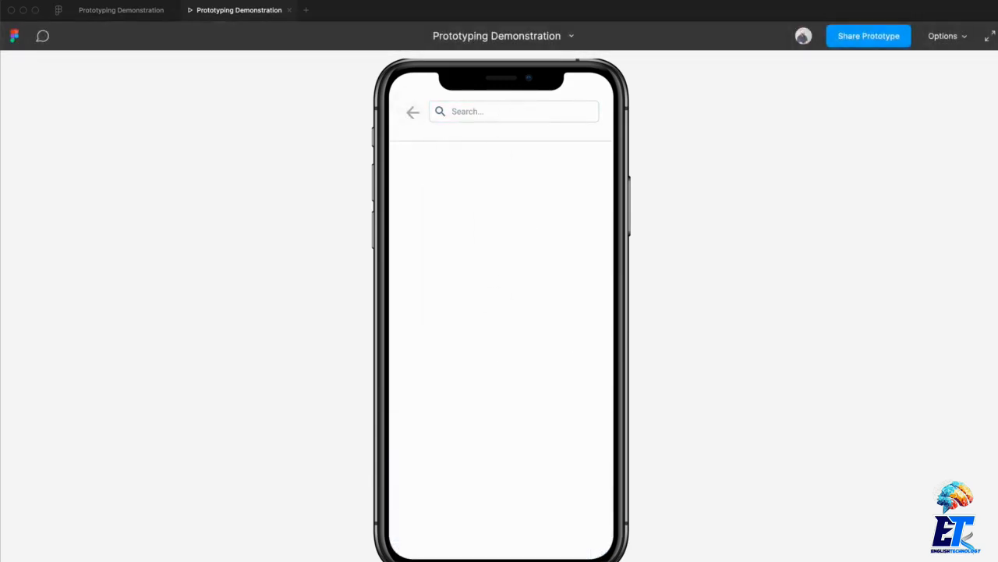
pyautogui.click(411, 111)
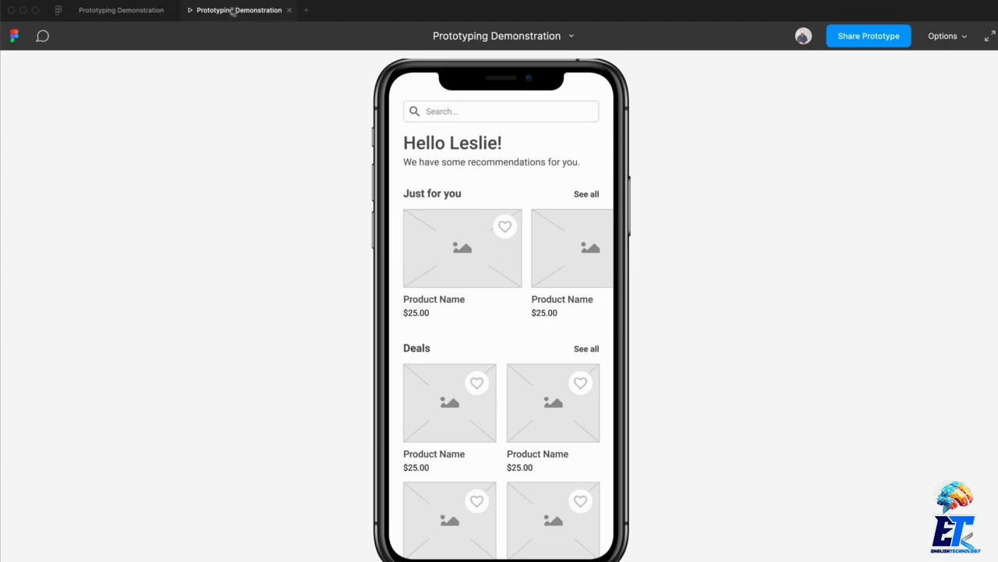
# Reconnect the Search frame's back arrow to the Home frame with an On Tap, Navigate To interaction.
pyautogui.click(153, 11)
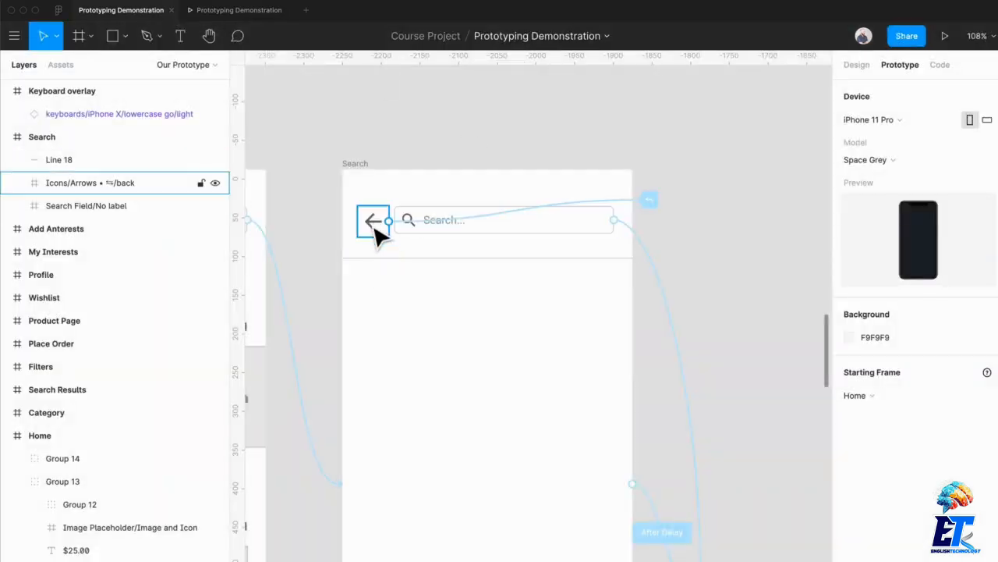
pyautogui.moveTo(649, 201); pyautogui.dragTo(320, 234)
pyautogui.hscroll(-2, 319, 234)
pyautogui.scroll(-4, 455, 259)
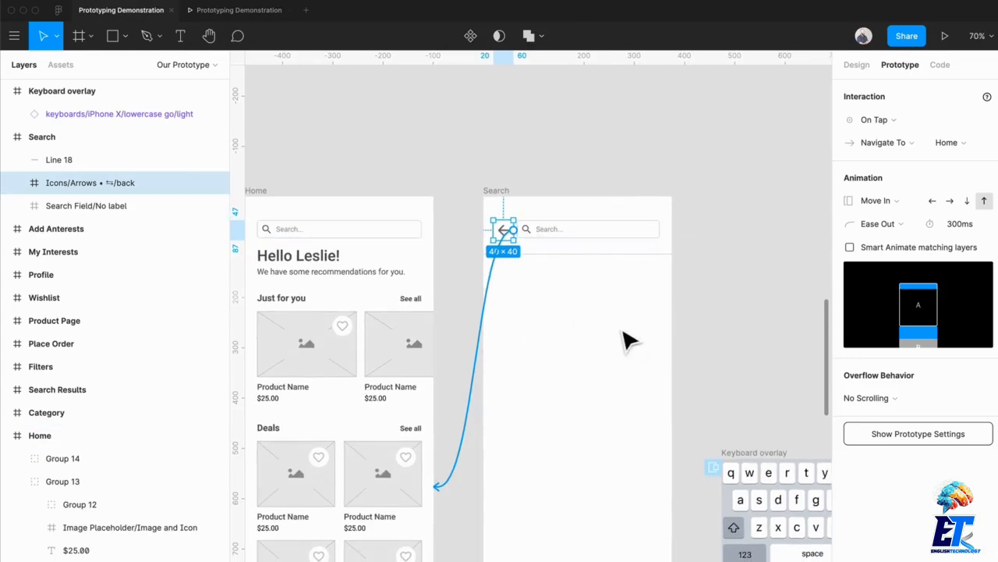
pyautogui.scroll(-1, 620, 346)
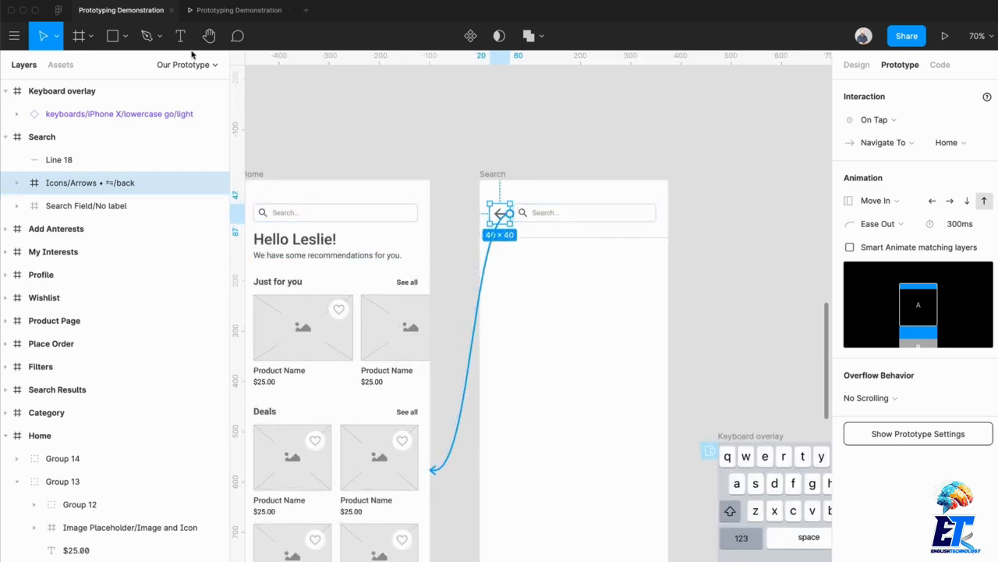
# Test in the preview that the Search screen's back arrow navigates to Home once the keyboard is dismissed.
pyautogui.click(234, 10)
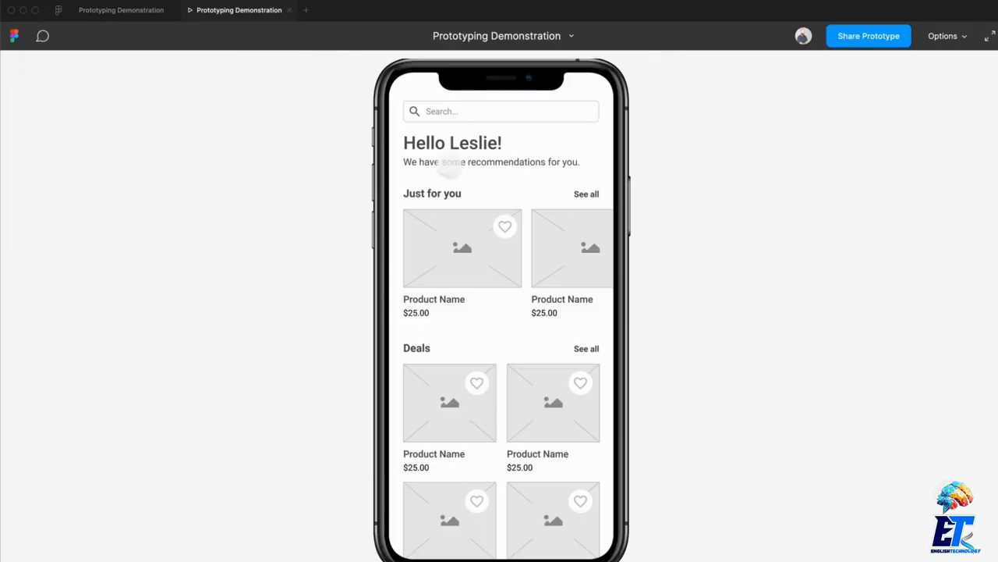
pyautogui.click(519, 110)
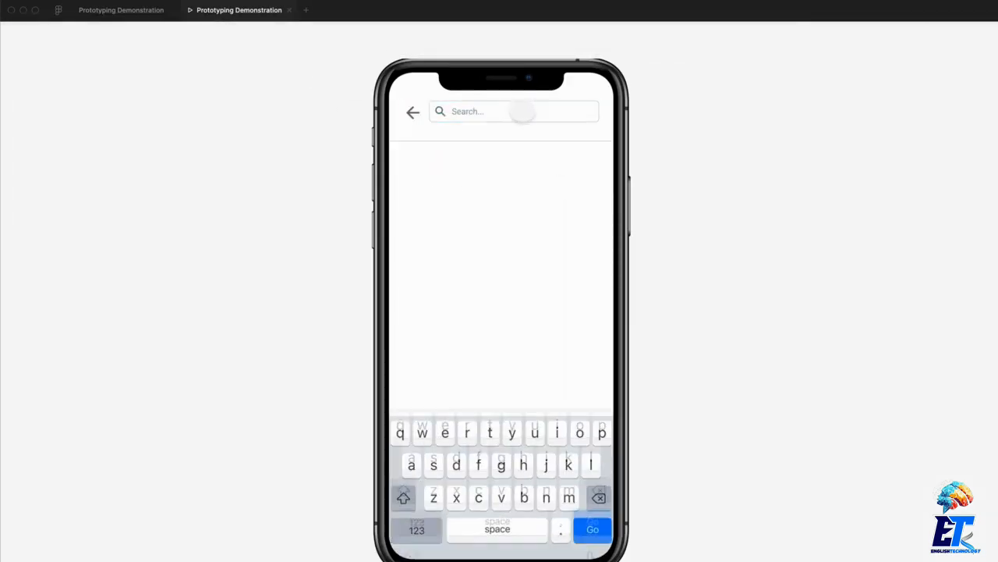
pyautogui.click(475, 172)
pyautogui.click(412, 113)
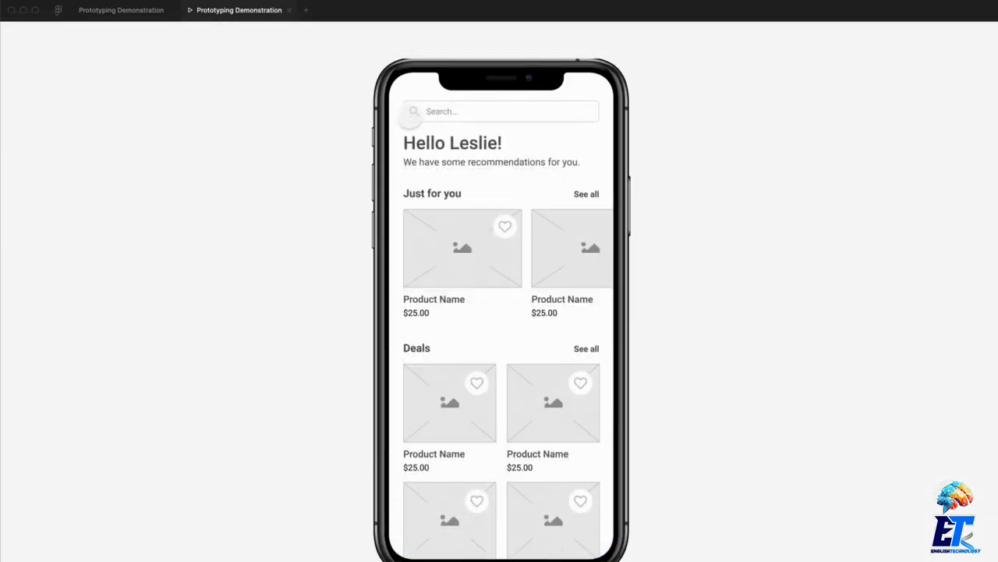
# Give the Keyboard overlay frame an On Tap interaction with the Close Overlay action.
pyautogui.click(138, 16)
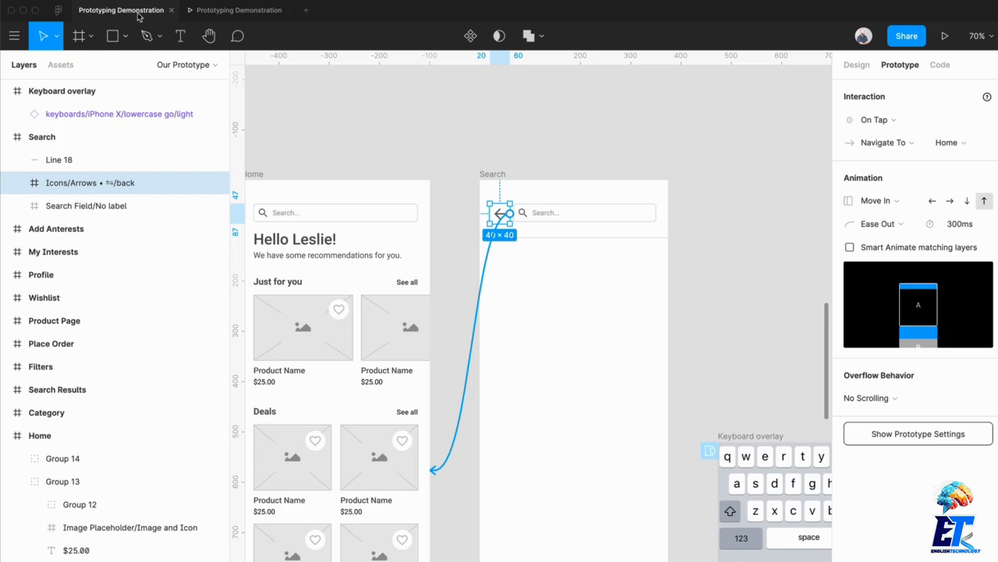
pyautogui.hscroll(3, 577, 287)
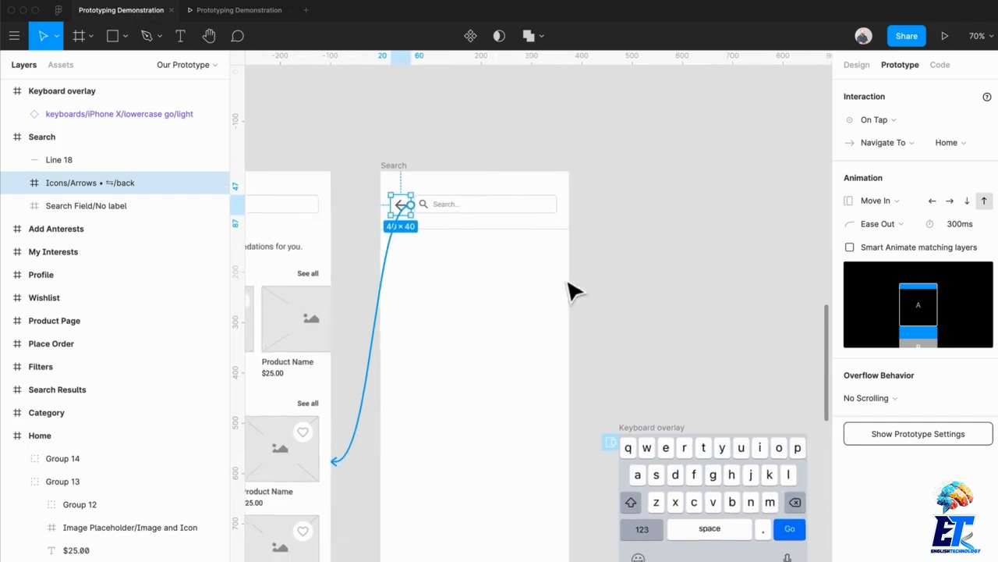
pyautogui.click(659, 443)
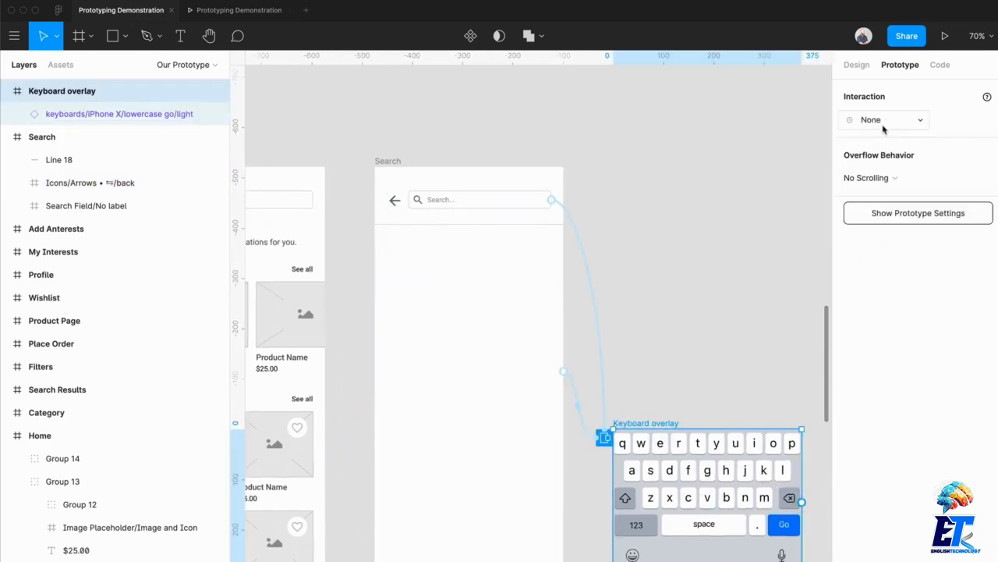
pyautogui.click(882, 125)
pyautogui.click(873, 147)
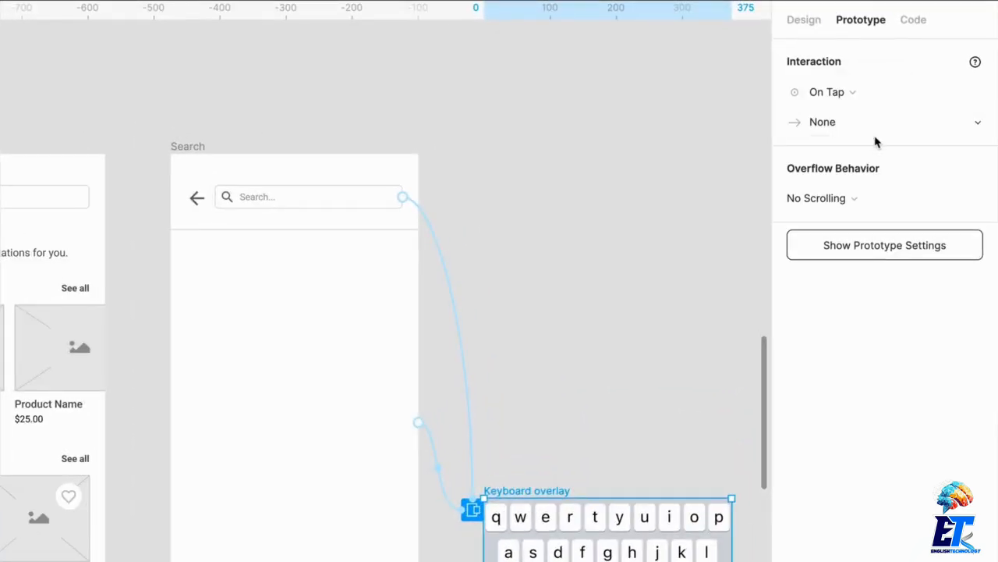
pyautogui.click(884, 125)
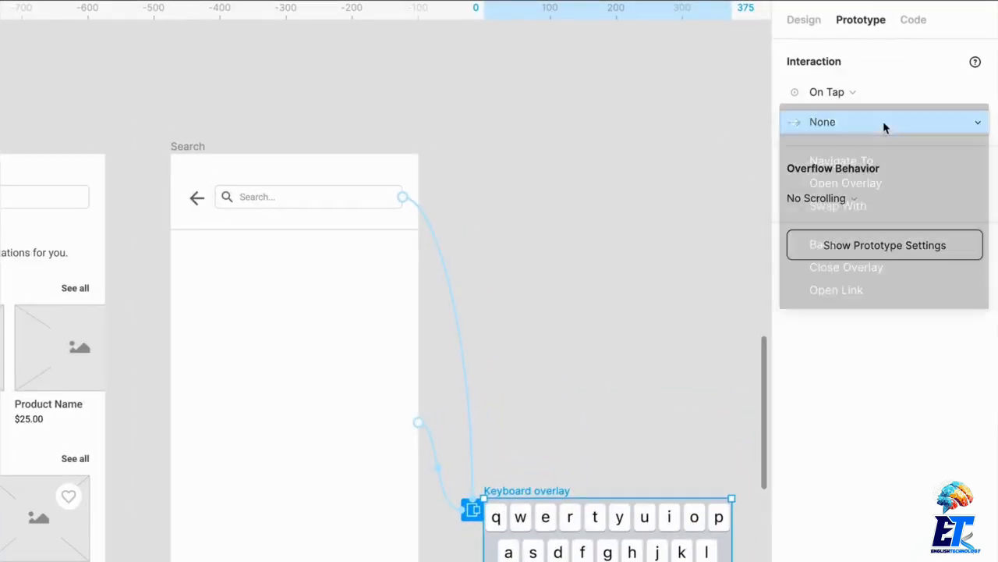
pyautogui.click(852, 267)
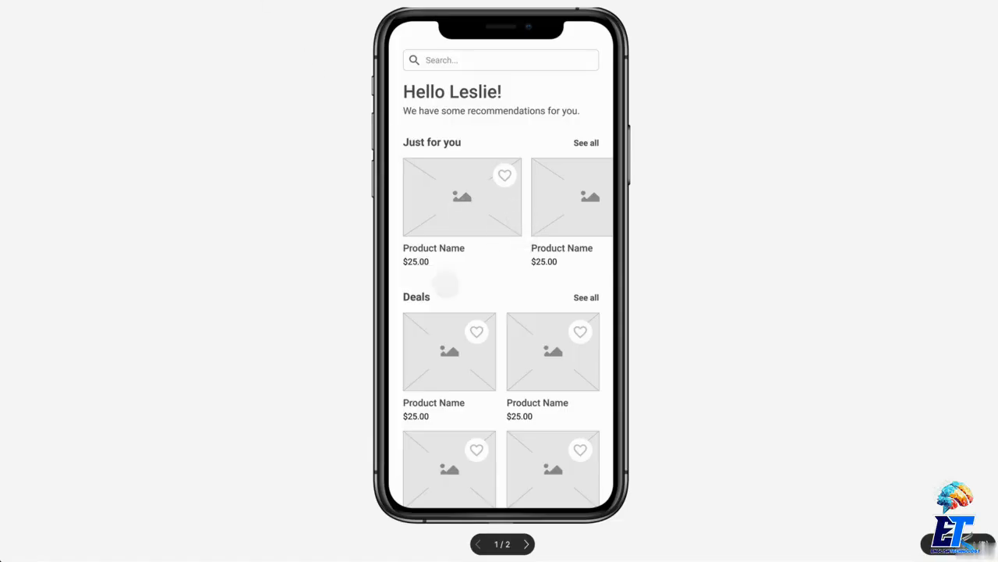
# Test in the preview opening Search from the Home search field and closing the keyboard by tapping on it.
pyautogui.click(457, 92)
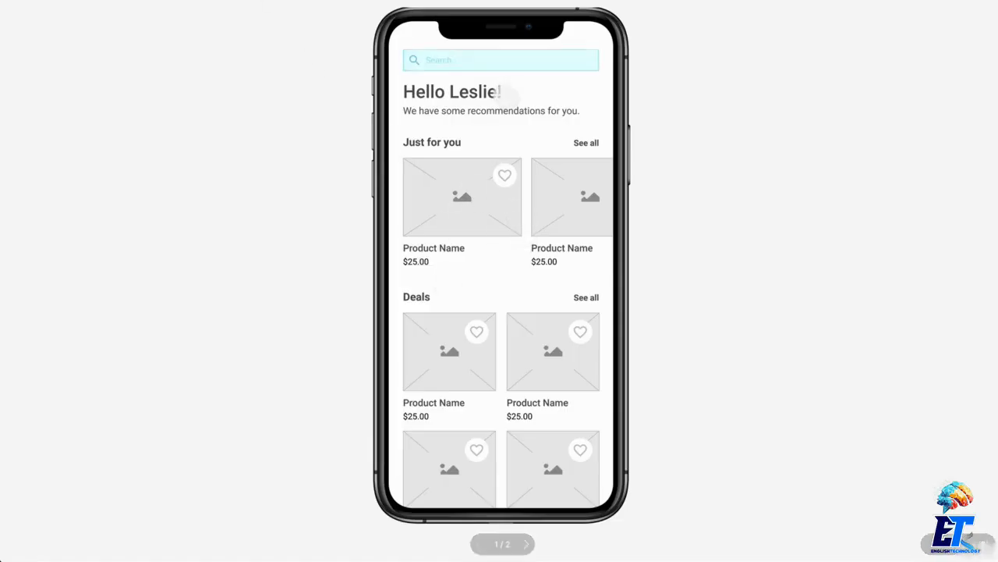
pyautogui.click(489, 62)
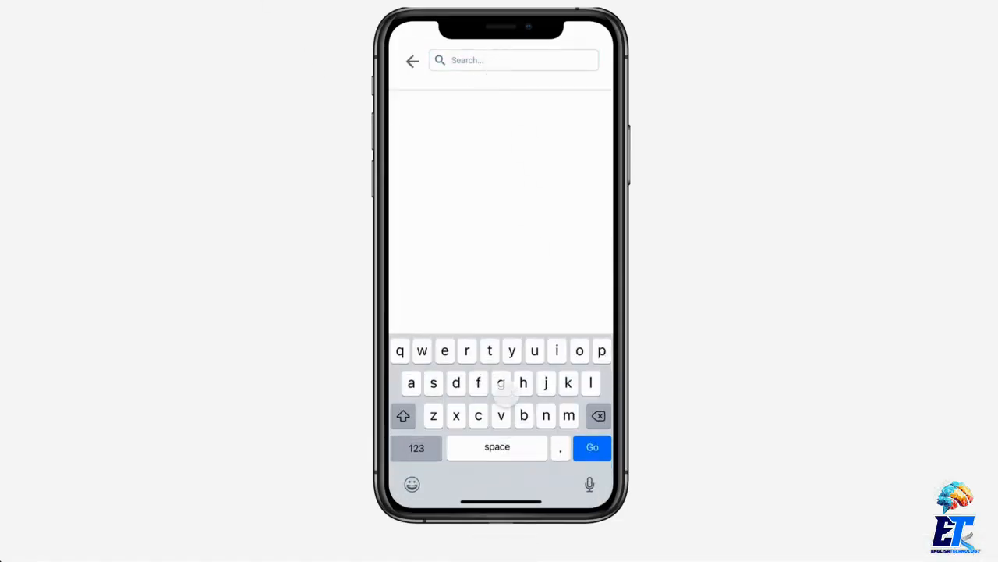
pyautogui.click(504, 390)
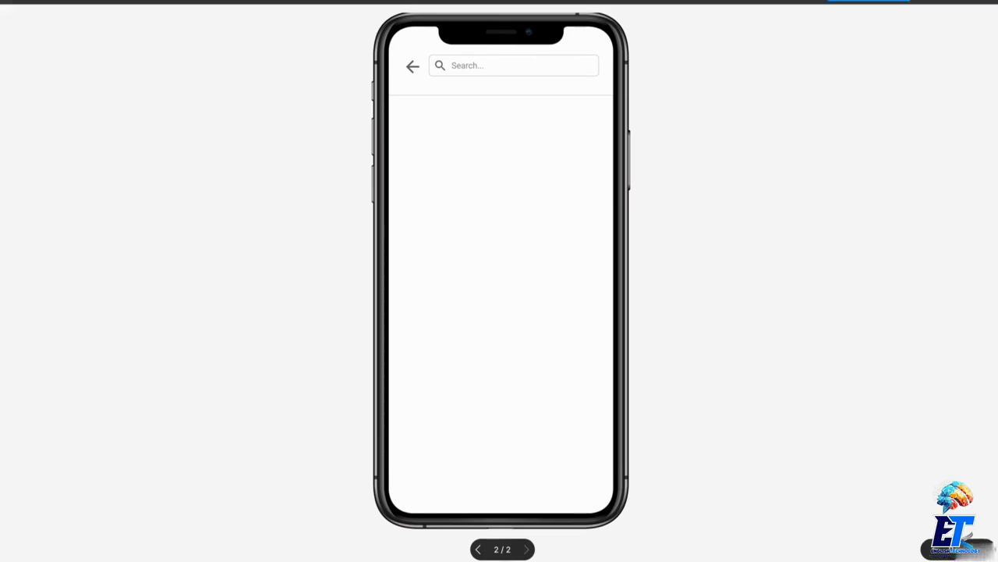
pyautogui.moveTo(68, 23)
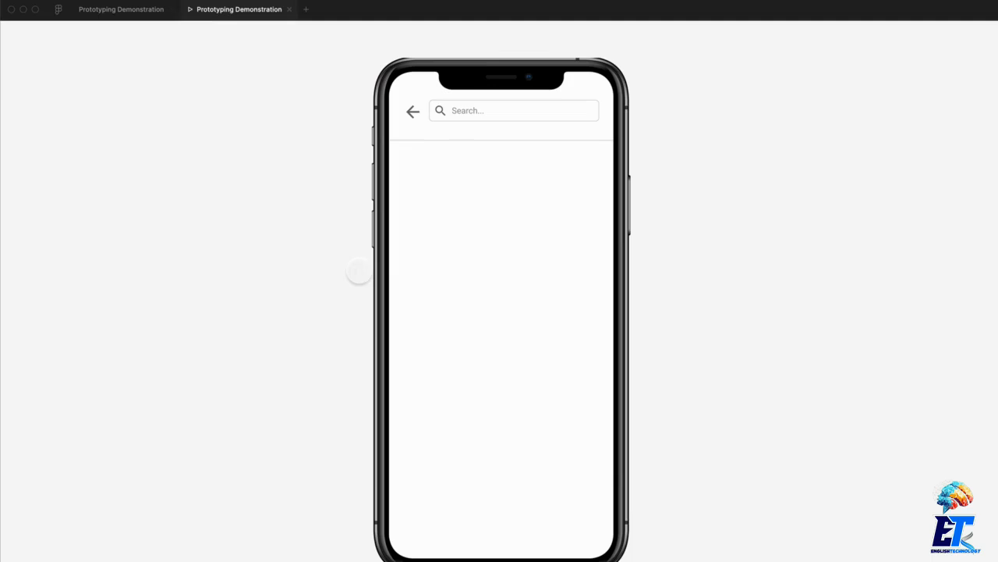
# Add a dimmed background behind the keyboard overlay on the Search frame's connection to it.
pyautogui.click(134, 11)
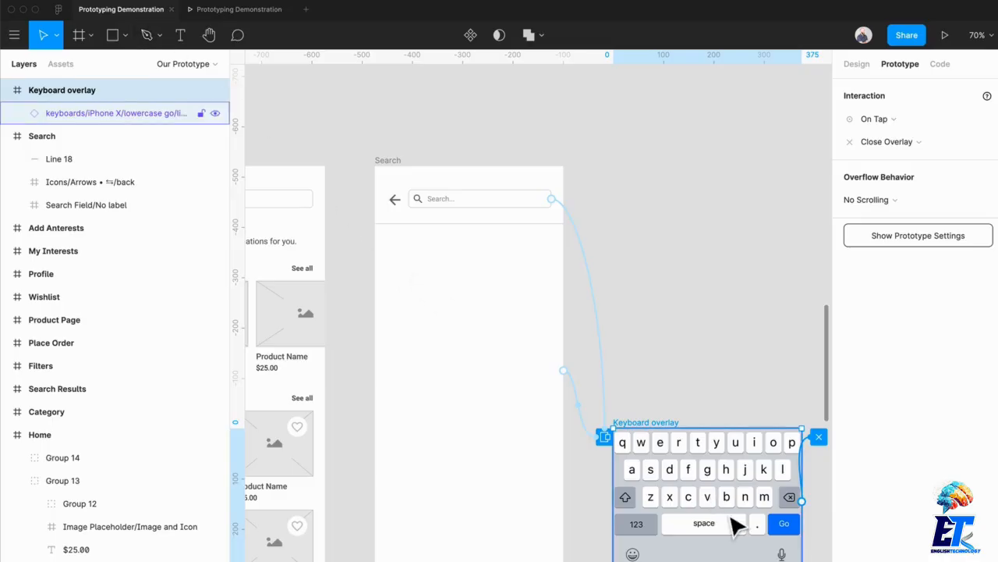
pyautogui.click(733, 468)
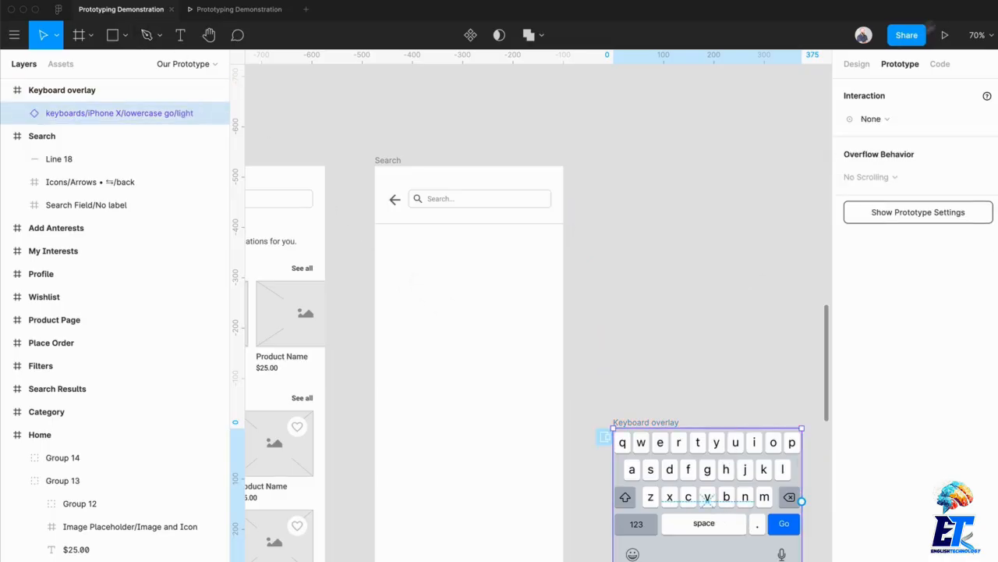
pyautogui.click(857, 64)
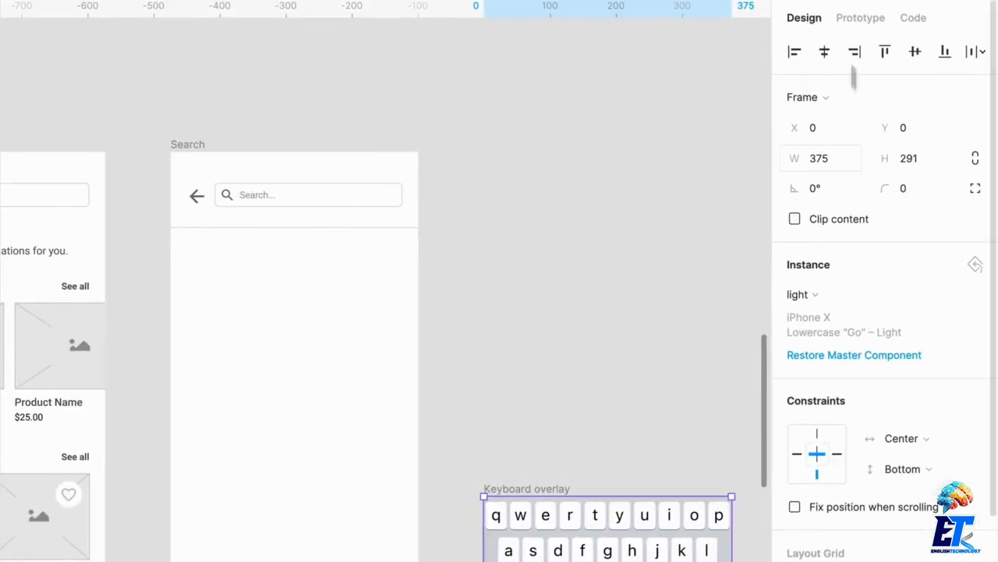
pyautogui.click(850, 24)
pyautogui.click(833, 92)
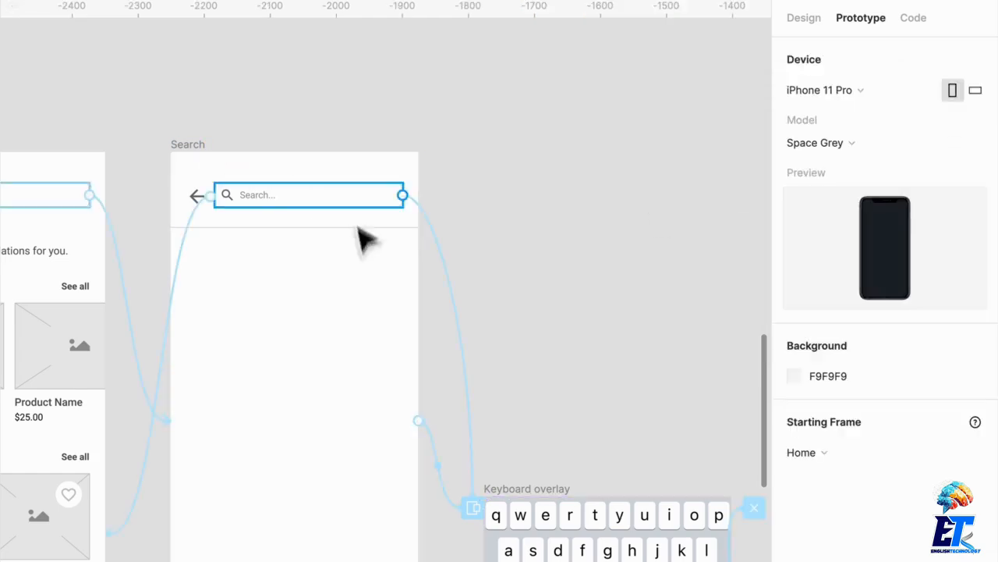
pyautogui.click(421, 431)
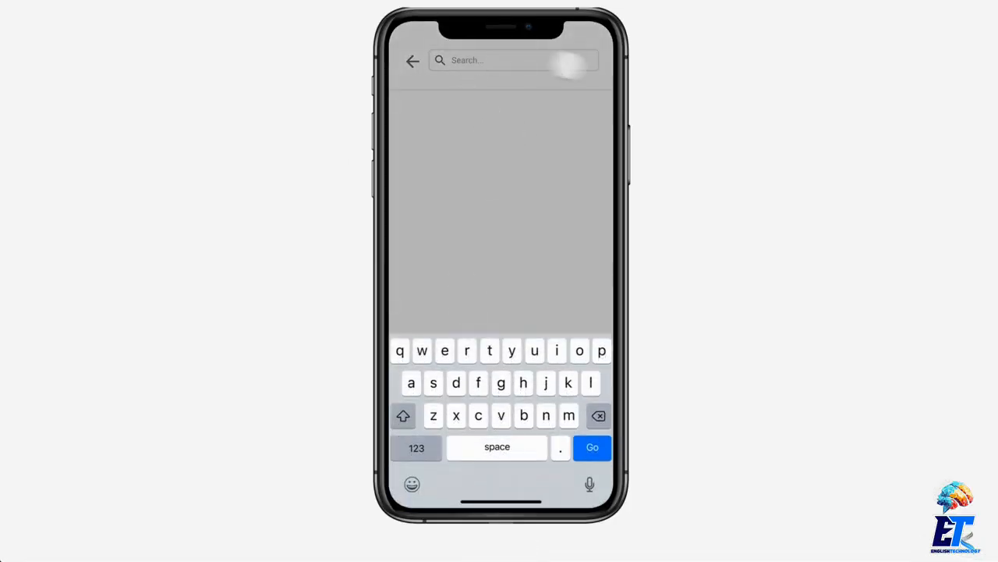
# Test in the preview dismissing the keyboard by tapping the dimmed area outside it.
pyautogui.click(510, 154)
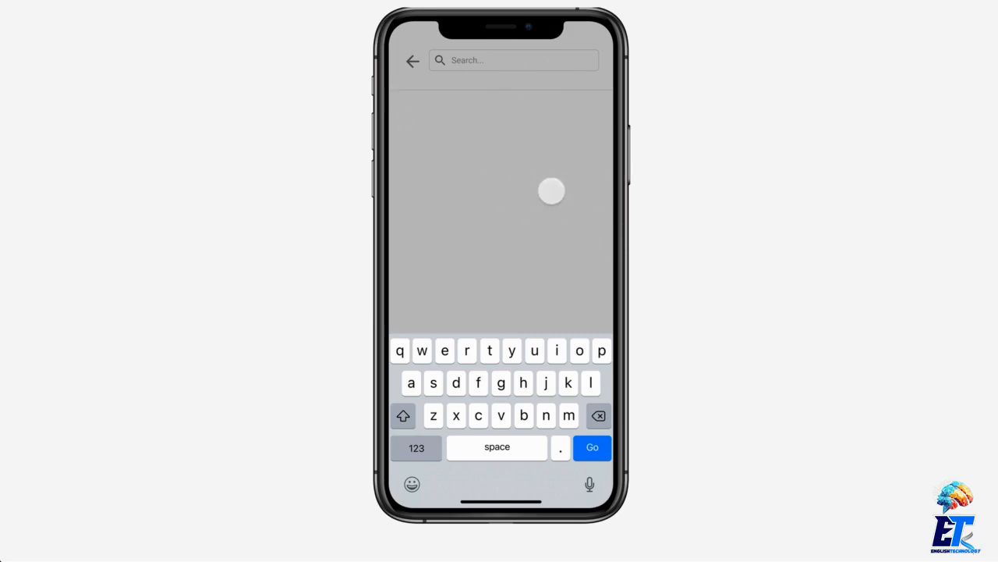
pyautogui.click(550, 190)
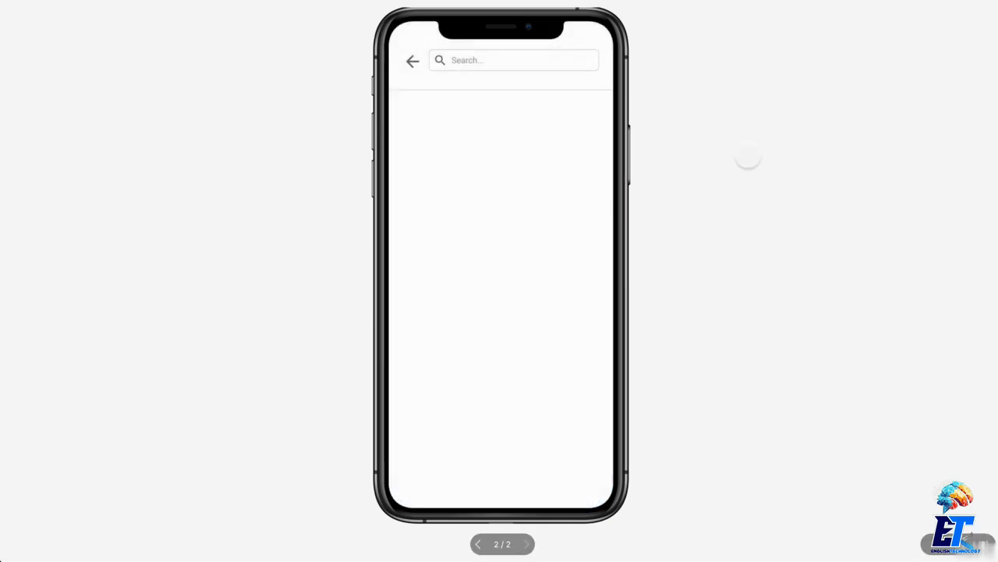